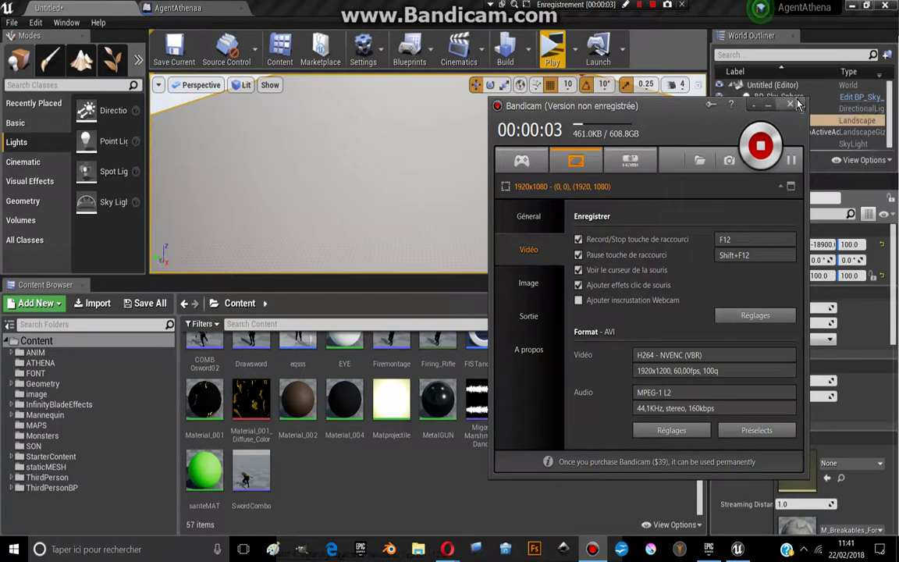
# Close the Bandicam window, look over the brick landscape, and lower the Content Browser splitter.
pyautogui.click(788, 105)
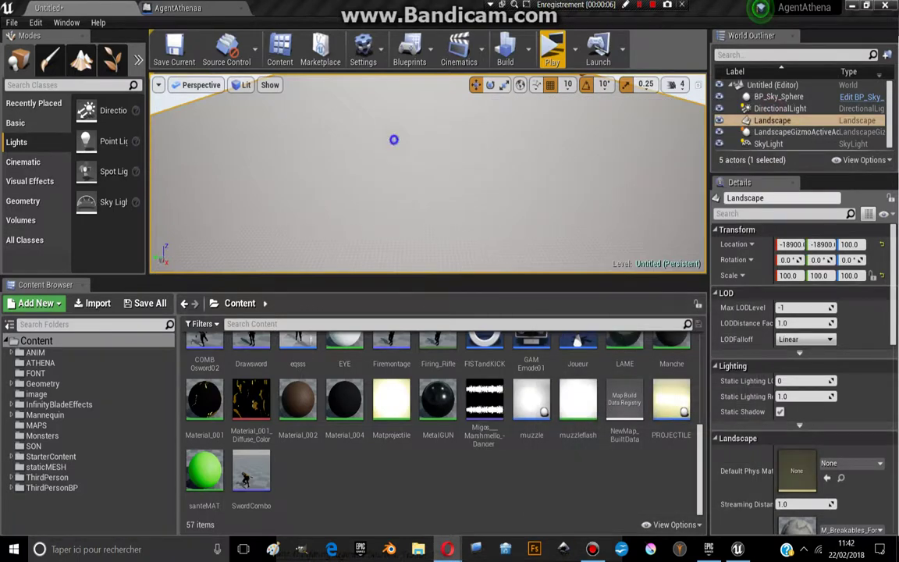
pyautogui.moveTo(393, 140); pyautogui.dragTo(393, 140, button='right')
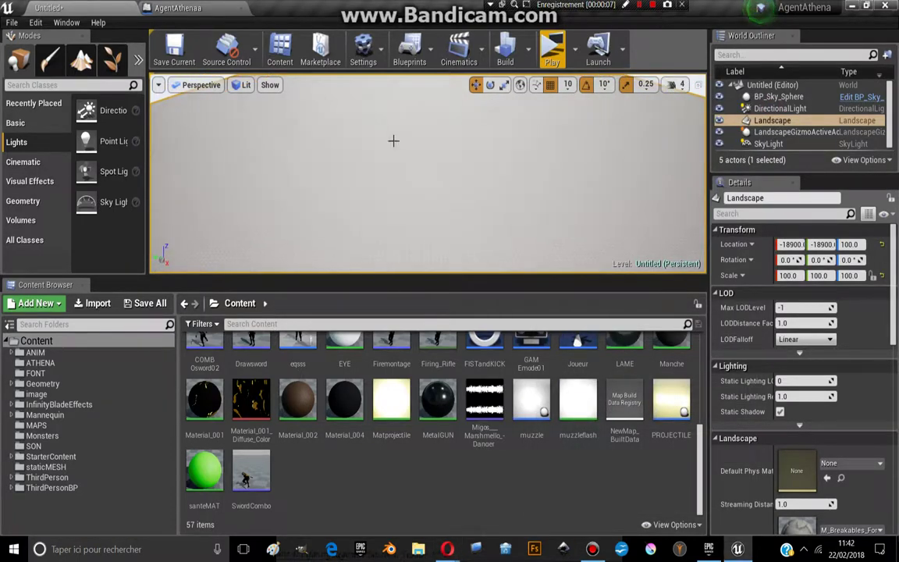
pyautogui.scroll(1, 393, 139)
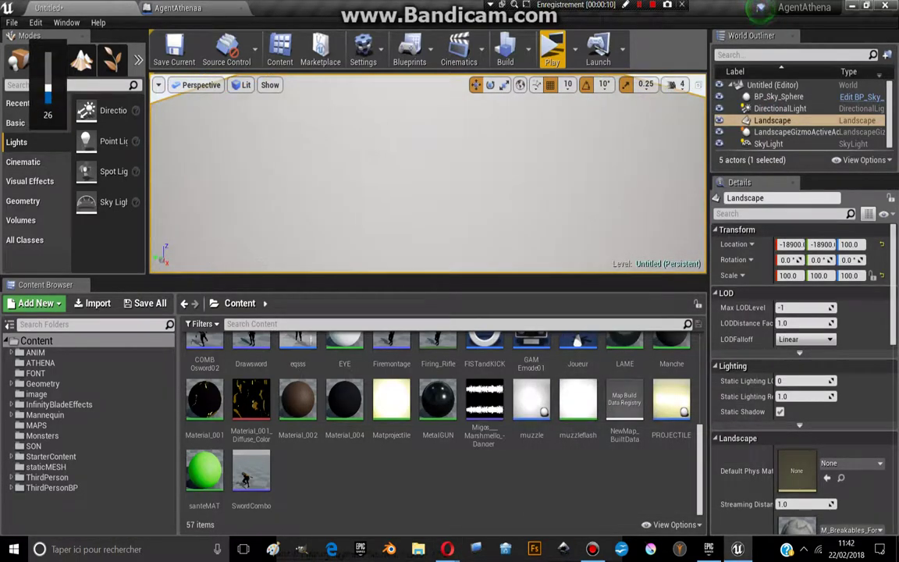
pyautogui.moveTo(484, 265); pyautogui.dragTo(484, 266, button='right')
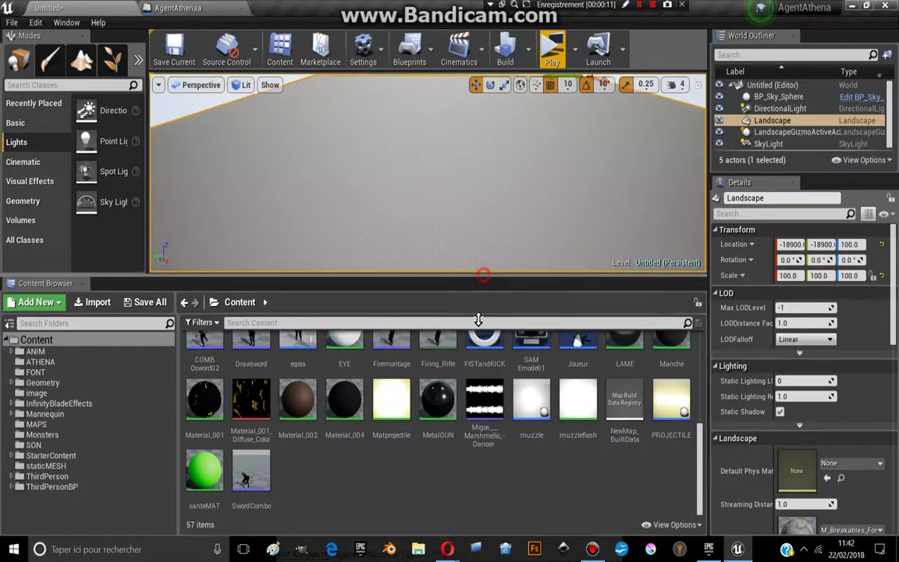
pyautogui.moveTo(478, 319); pyautogui.dragTo(476, 381)
pyautogui.moveTo(475, 381); pyautogui.dragTo(475, 380, button='right')
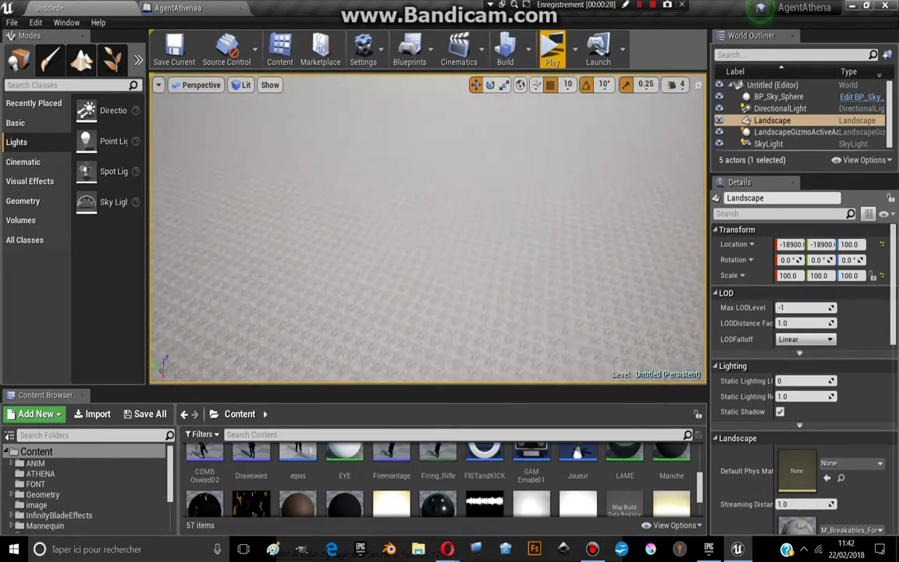
pyautogui.moveTo(417, 351); pyautogui.dragTo(416, 351, button='right')
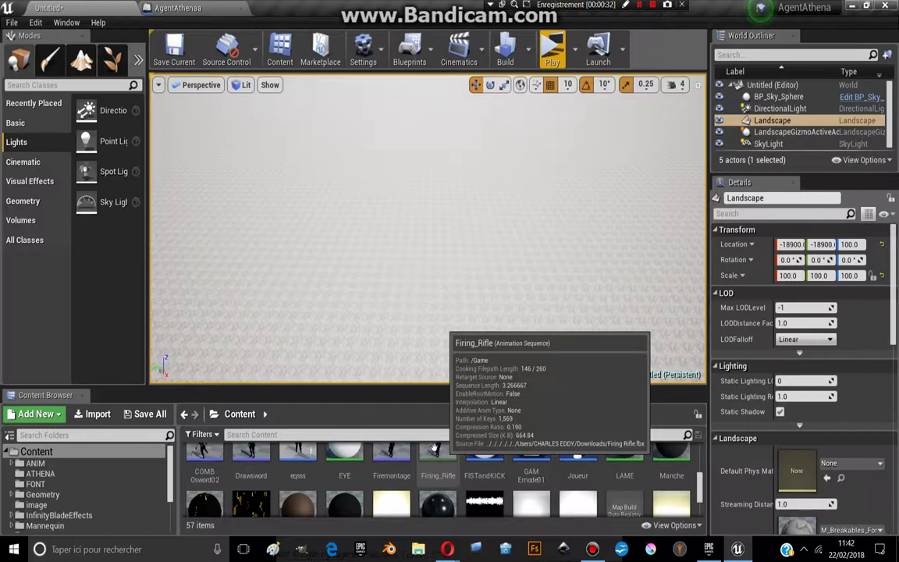
pyautogui.moveTo(491, 386); pyautogui.dragTo(503, 288)
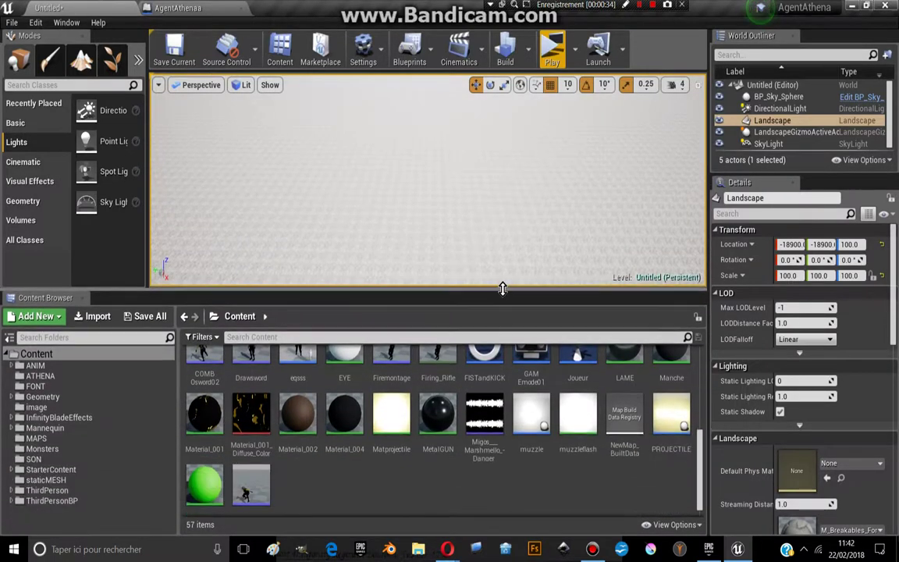
pyautogui.scroll(4, 468, 413)
pyautogui.scroll(4, 475, 401)
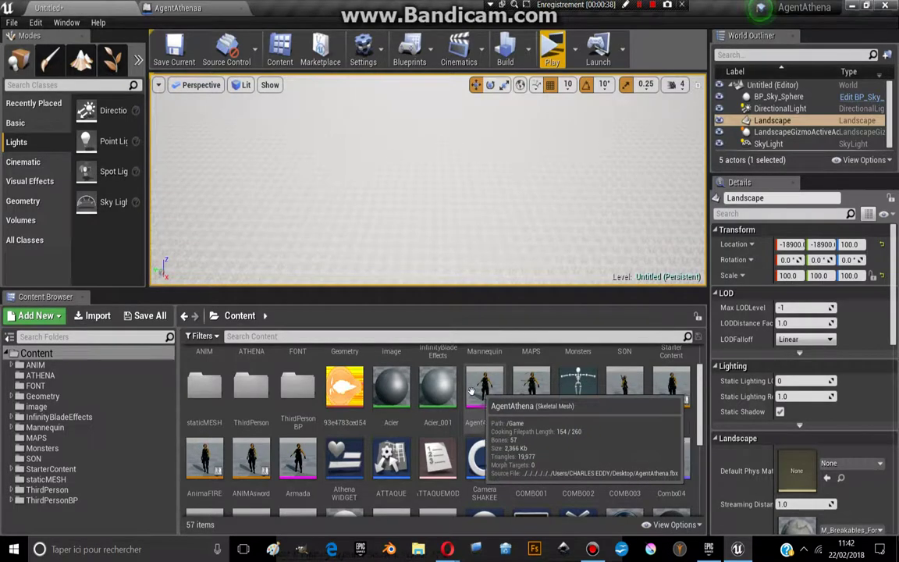
pyautogui.click(457, 251)
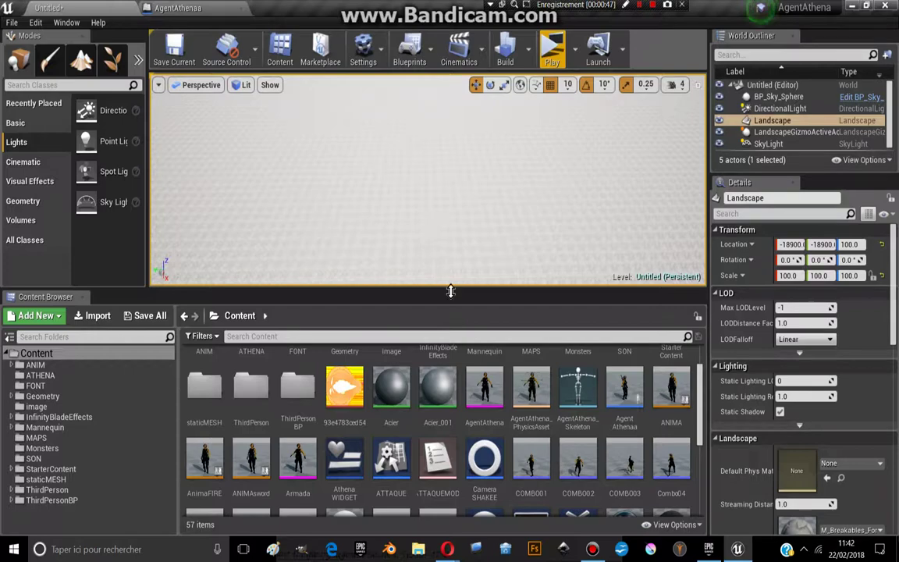
pyautogui.moveTo(453, 295); pyautogui.dragTo(453, 382)
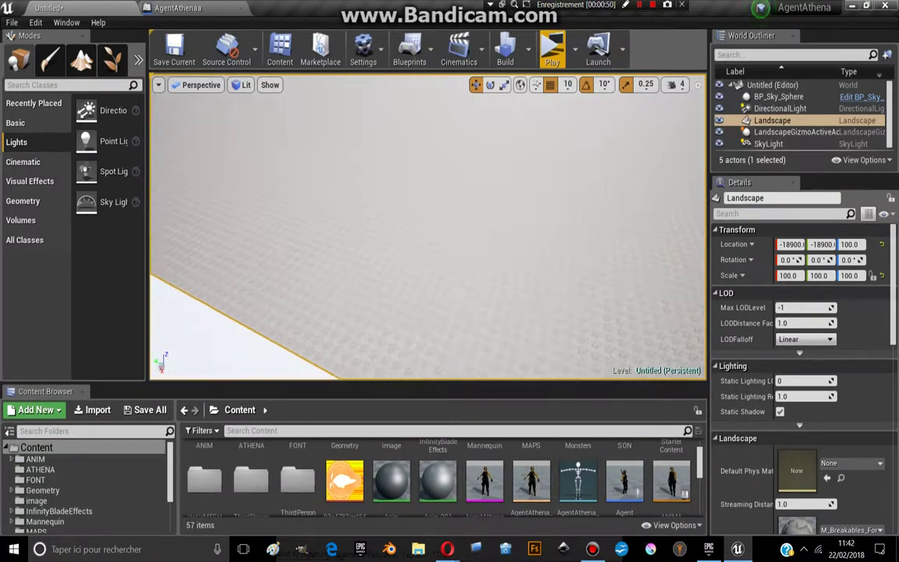
pyautogui.moveTo(427, 234); pyautogui.dragTo(428, 195)
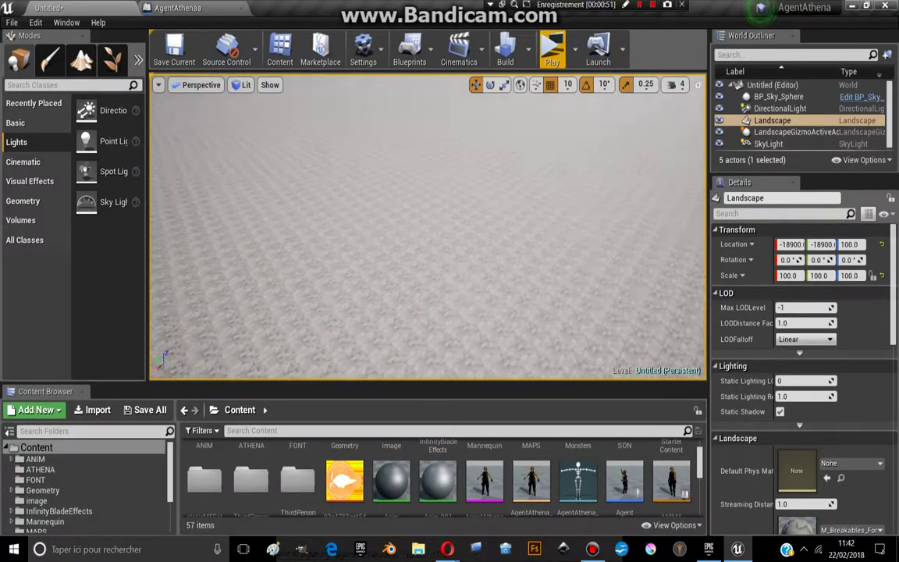
pyautogui.moveTo(488, 297); pyautogui.dragTo(480, 296)
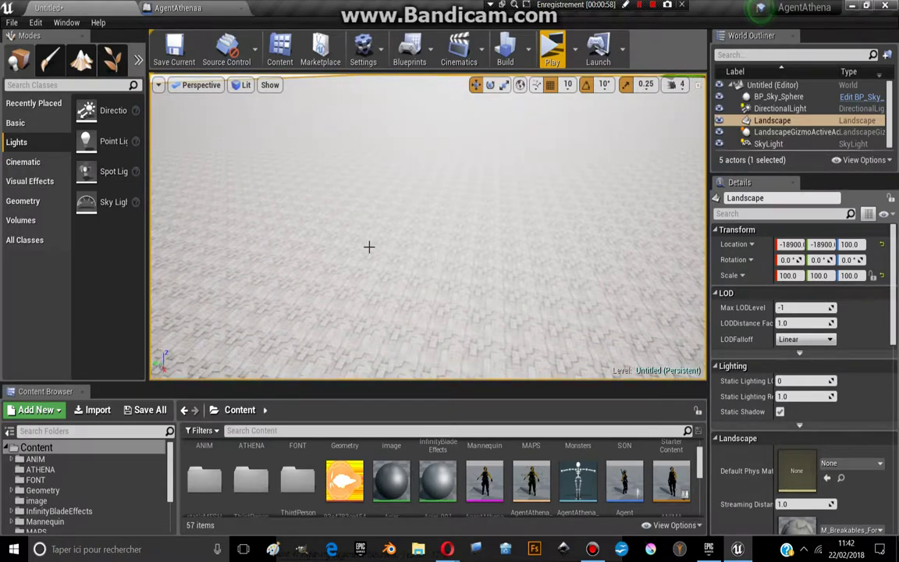
pyautogui.scroll(-1, 369, 246)
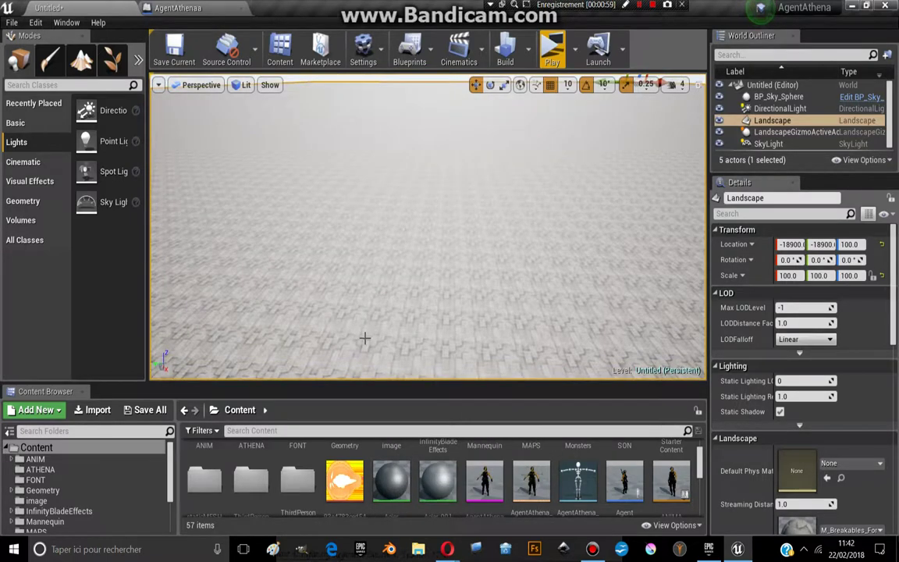
pyautogui.moveTo(393, 312); pyautogui.dragTo(394, 281)
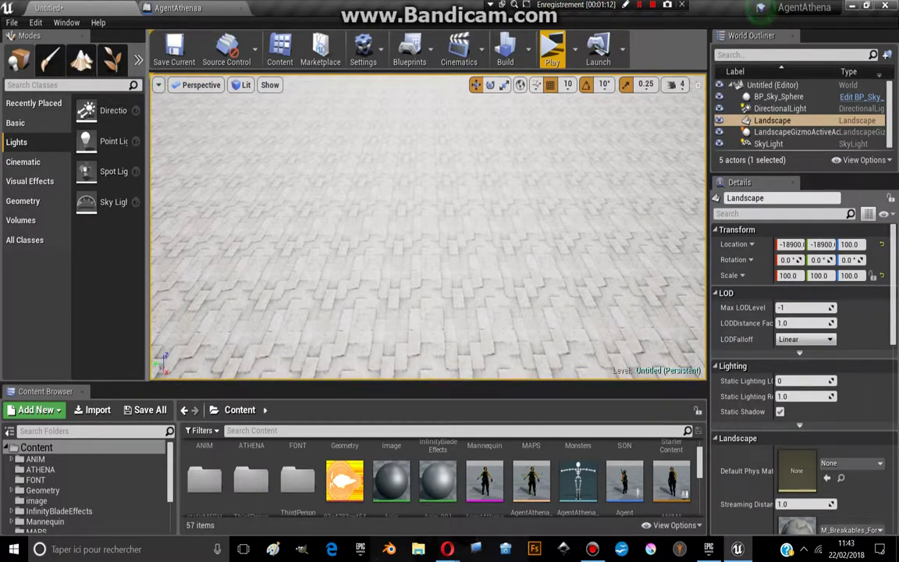
pyautogui.moveTo(225, 367); pyautogui.dragTo(225, 373)
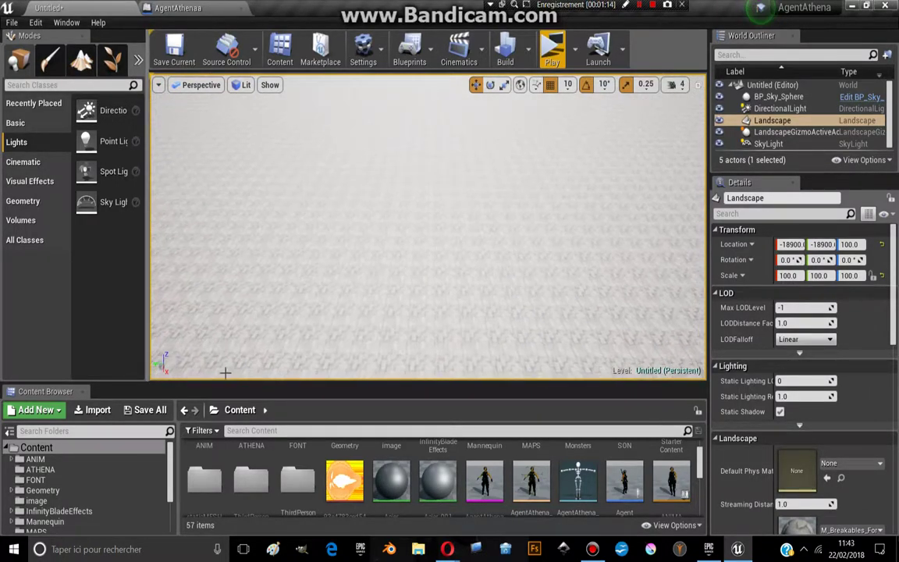
# Start an import and browse the desktop, checking the Project Athena folder first.
pyautogui.click(97, 411)
pyautogui.click(46, 243)
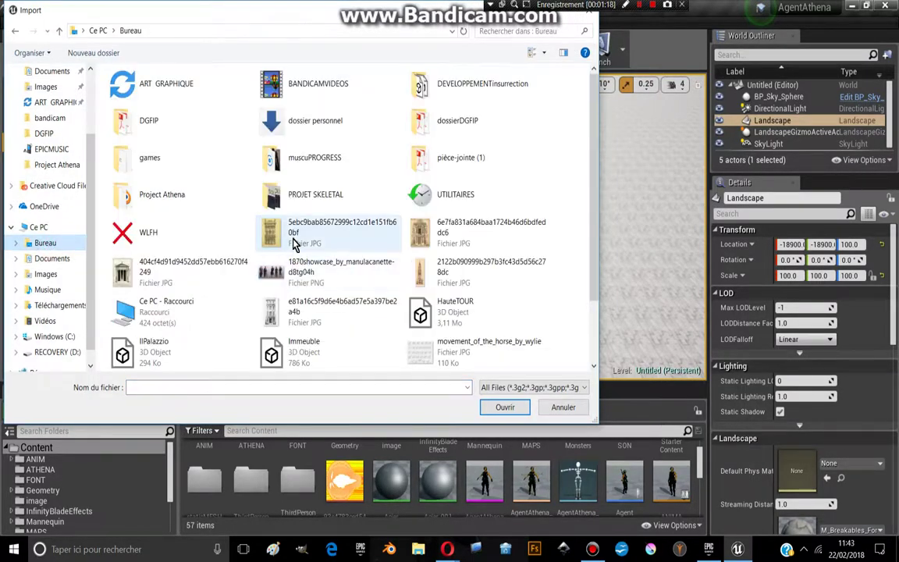
pyautogui.scroll(-2, 351, 288)
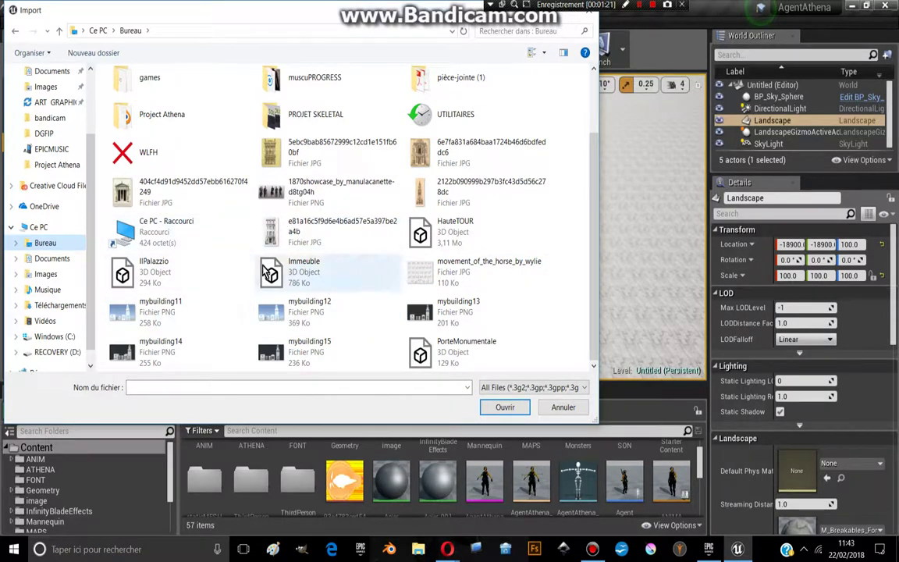
pyautogui.scroll(2, 265, 265)
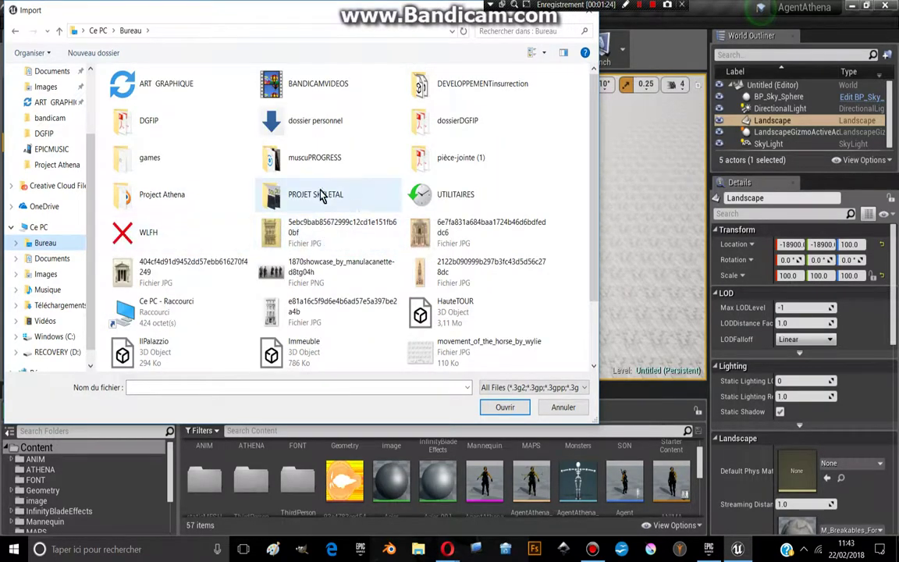
pyautogui.doubleClick(163, 191)
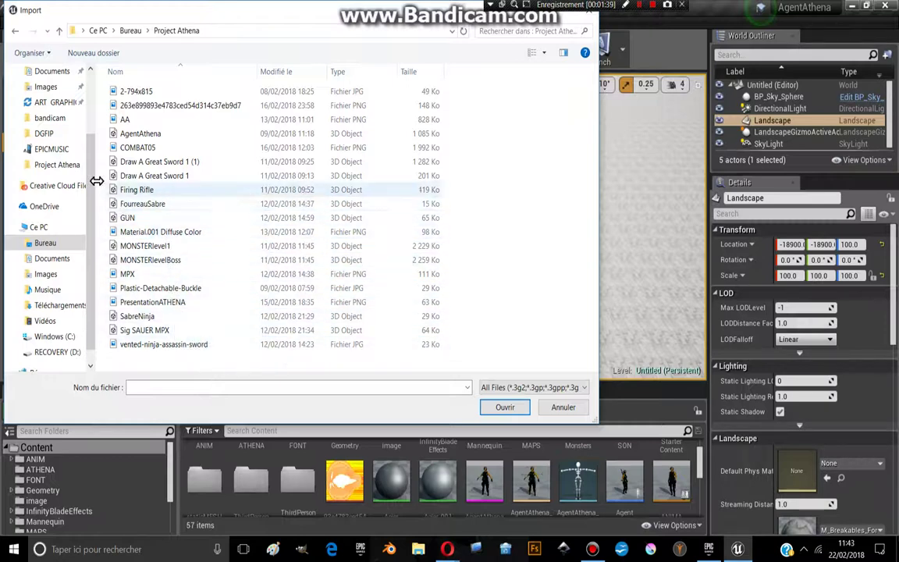
pyautogui.scroll(3, 62, 265)
pyautogui.scroll(-4, 62, 267)
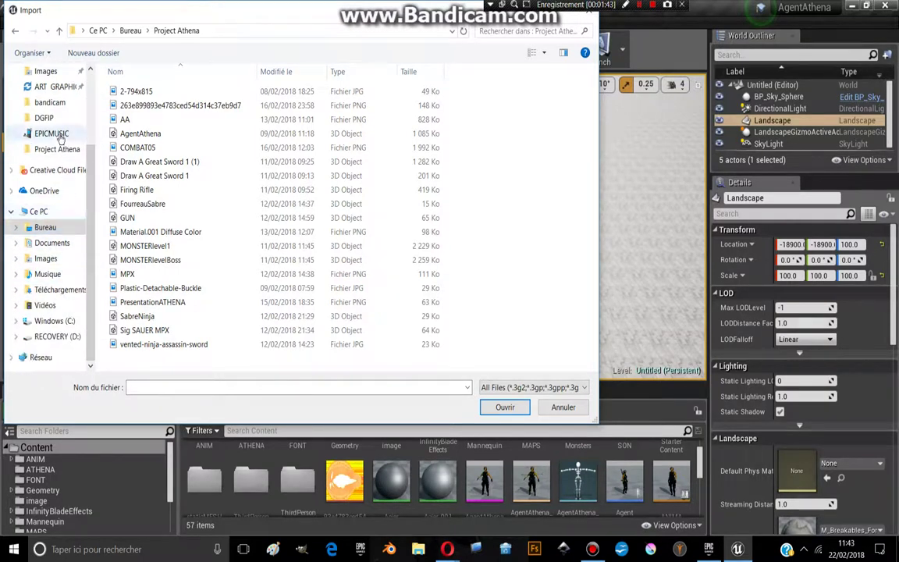
pyautogui.click(43, 226)
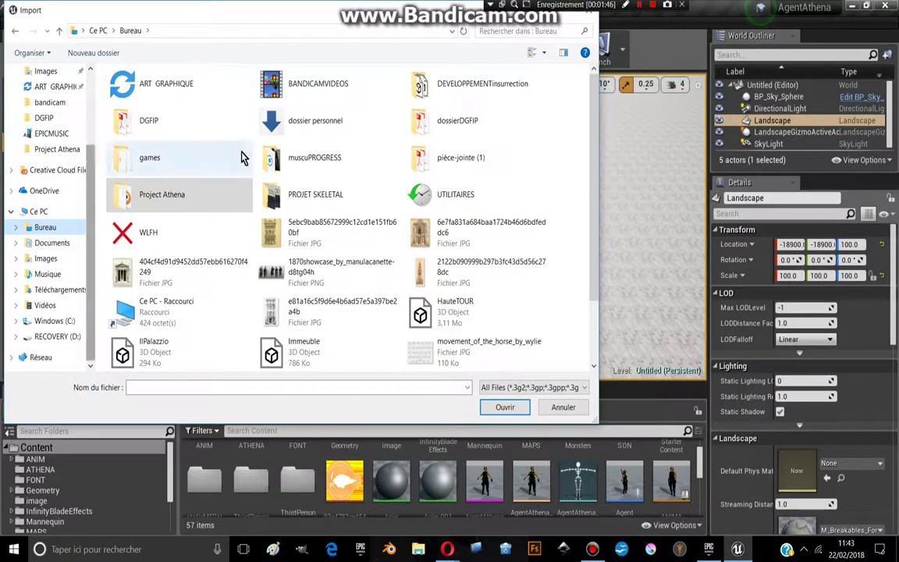
# Open the basilique saint jean model from ART GRAPHIQUE > MAGNUS ARCHITECTA.
pyautogui.doubleClick(164, 85)
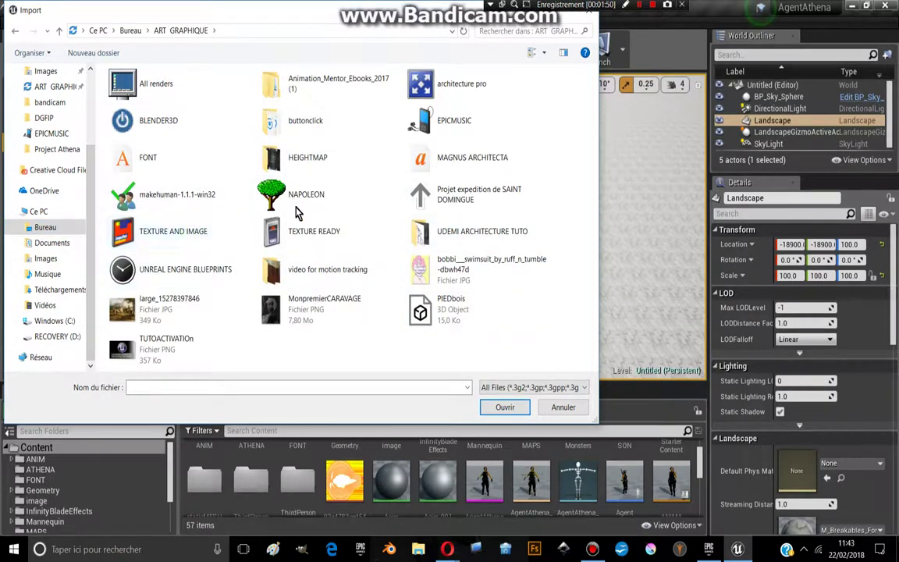
pyautogui.doubleClick(443, 160)
pyautogui.scroll(-3, 433, 308)
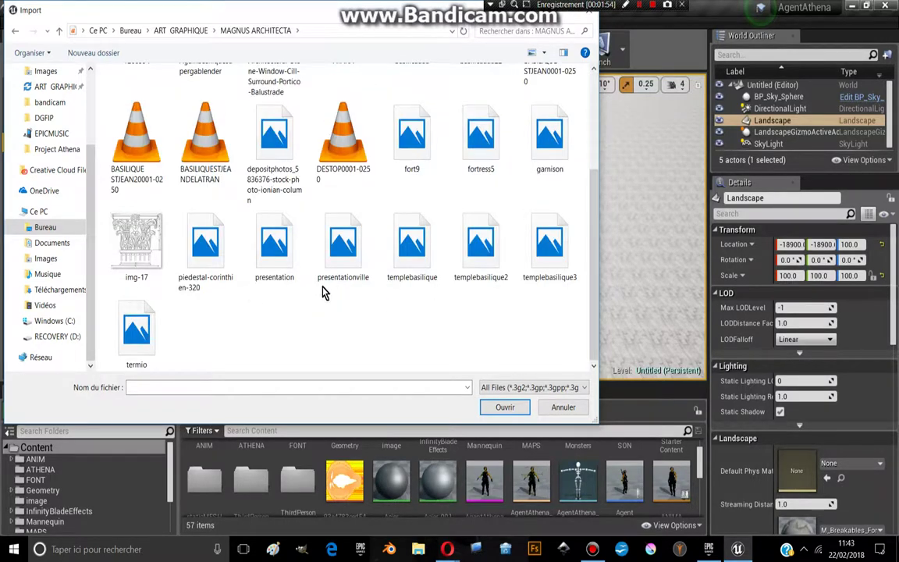
pyautogui.scroll(5, 325, 291)
pyautogui.doubleClick(154, 124)
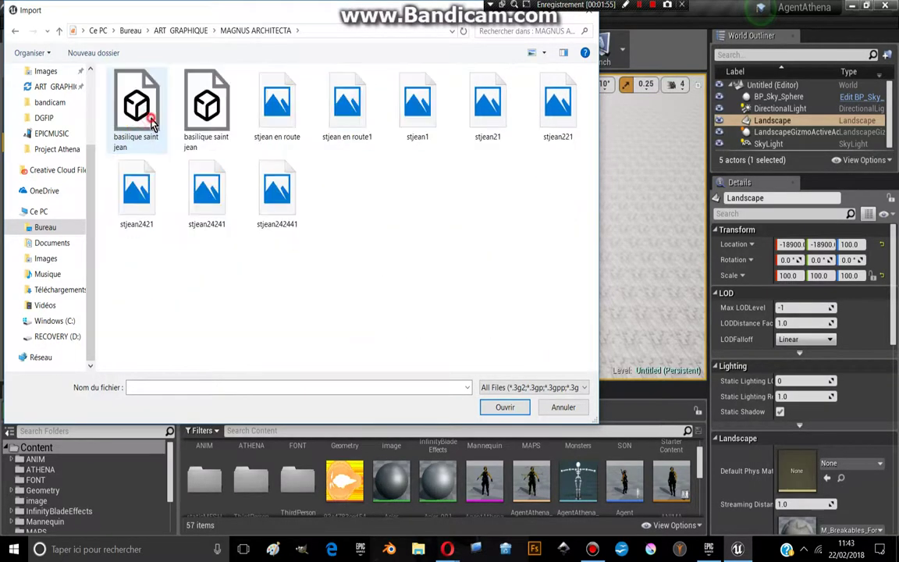
pyautogui.click(145, 125)
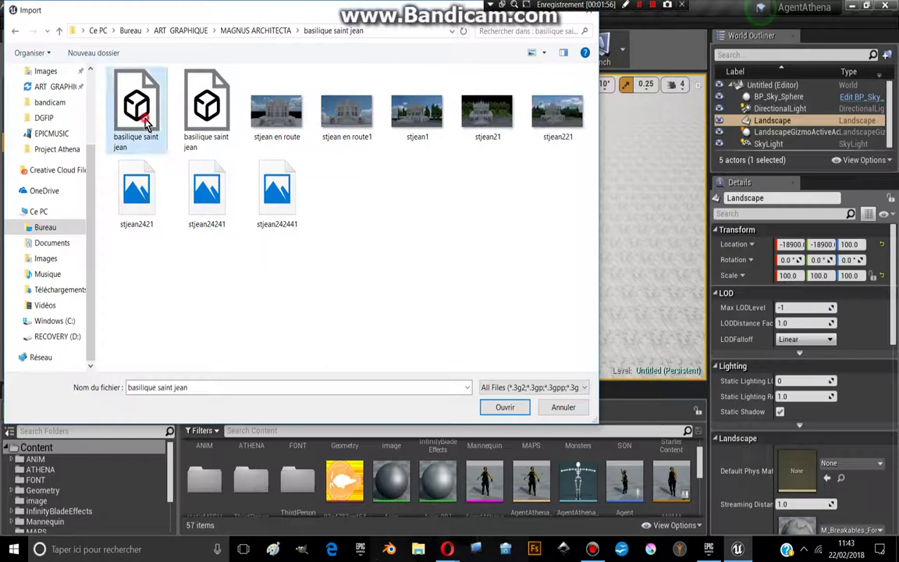
pyautogui.click(514, 408)
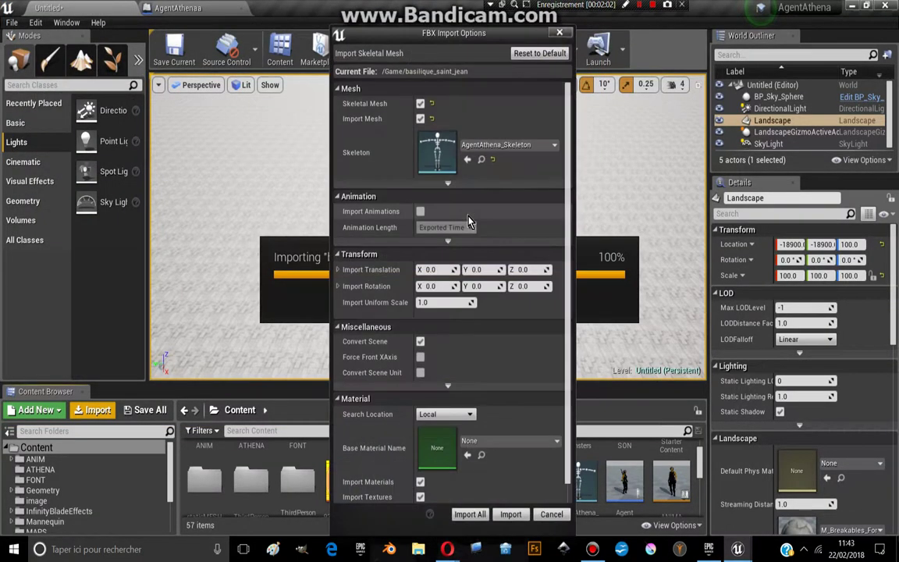
# Import basilique_saint_jean as a combined static mesh with no skeleton, using Import All.
pyautogui.click(491, 160)
pyautogui.click(420, 103)
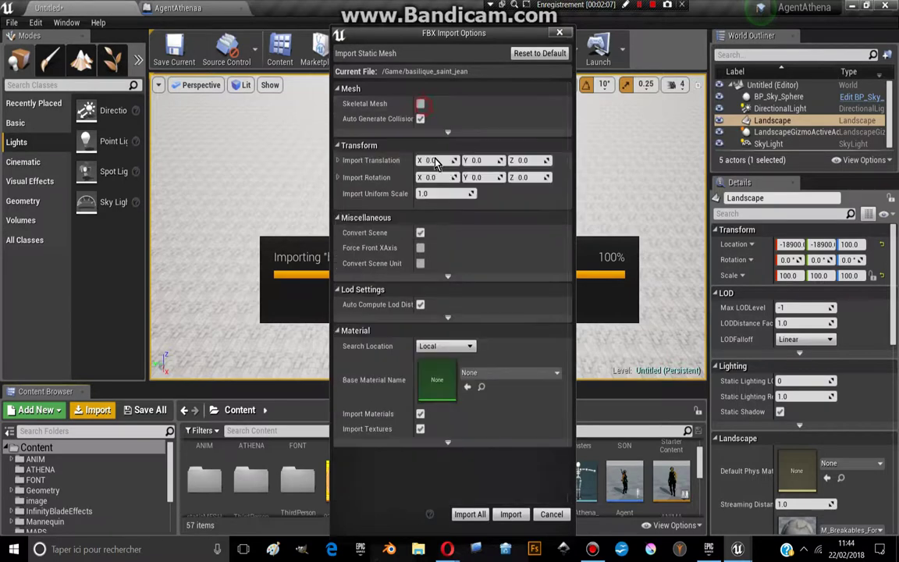
pyautogui.click(447, 275)
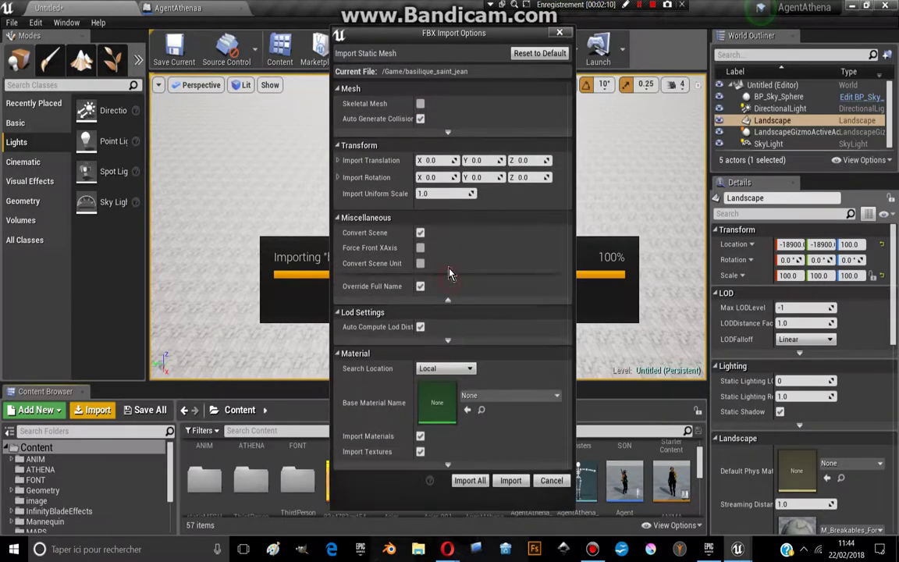
pyautogui.click(447, 340)
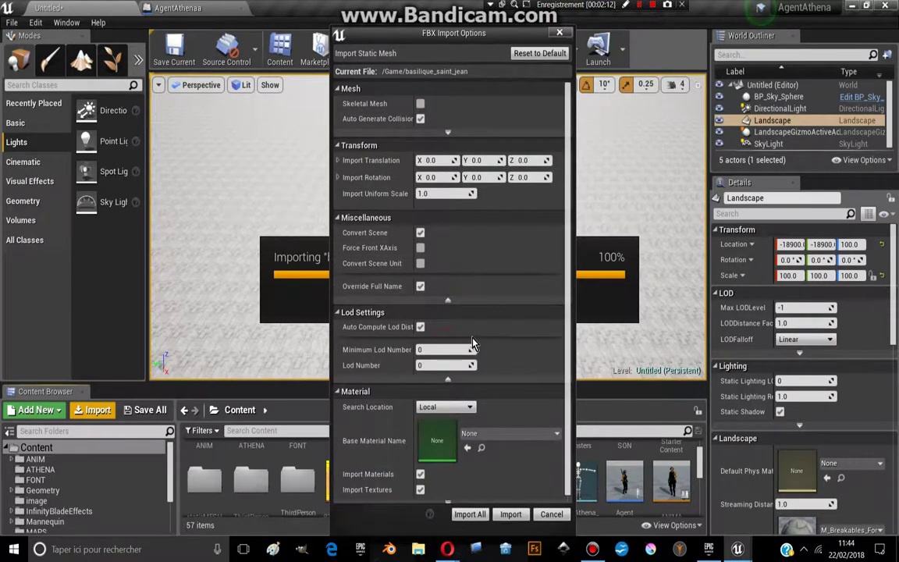
pyautogui.click(447, 132)
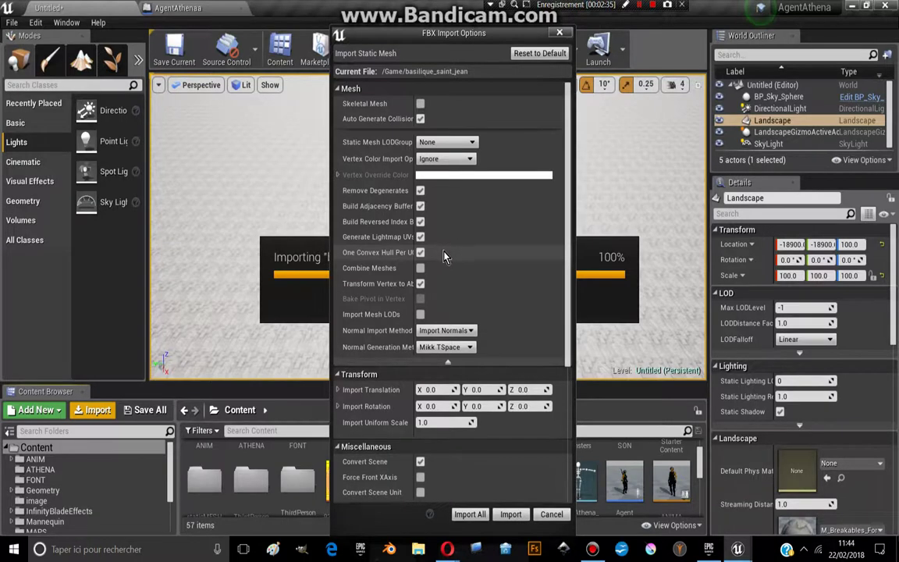
pyautogui.click(420, 268)
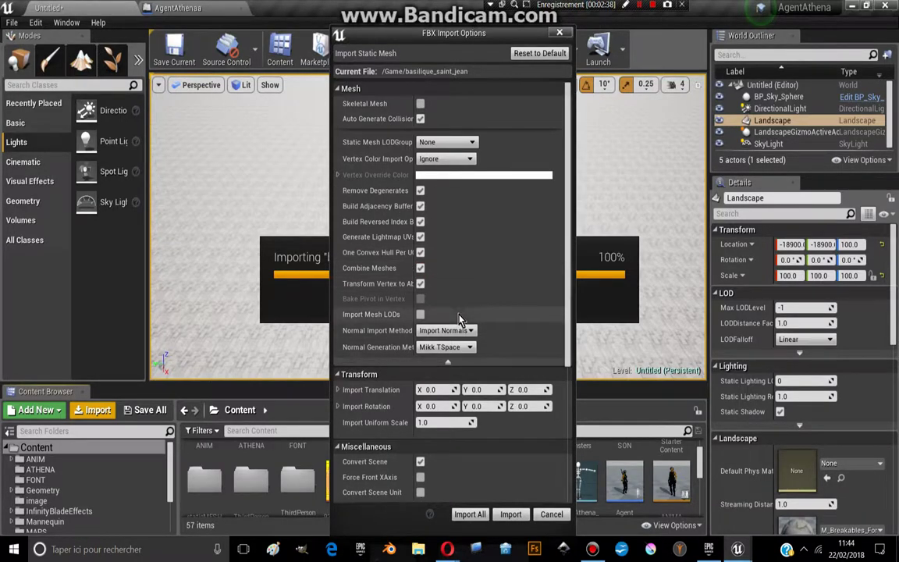
pyautogui.click(471, 515)
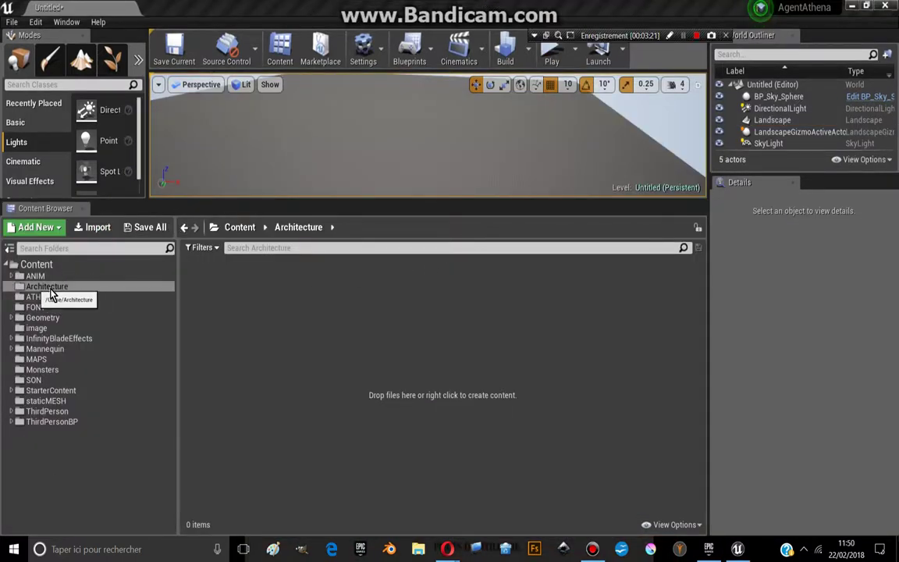
# Import the Immeuble FBX from the desktop with Import All, then close the message log.
pyautogui.click(92, 227)
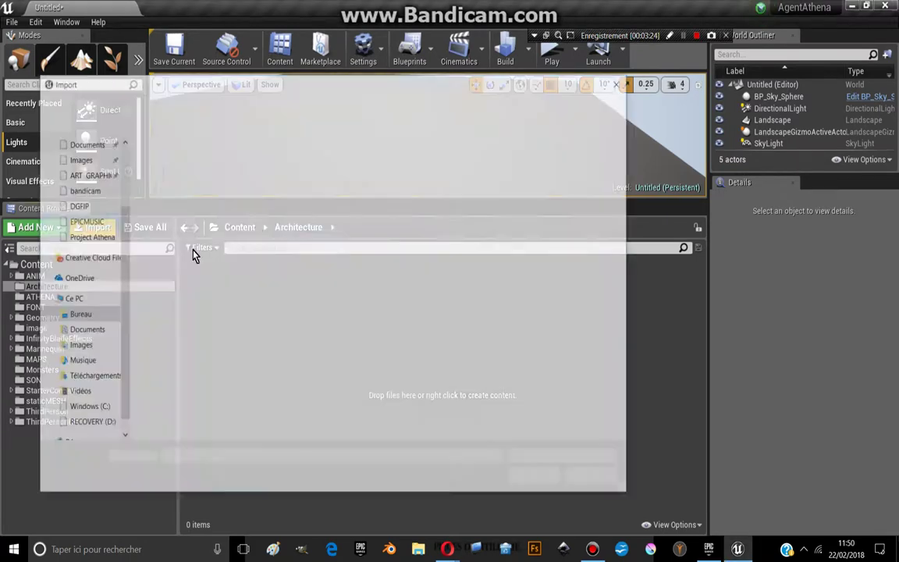
pyautogui.click(77, 315)
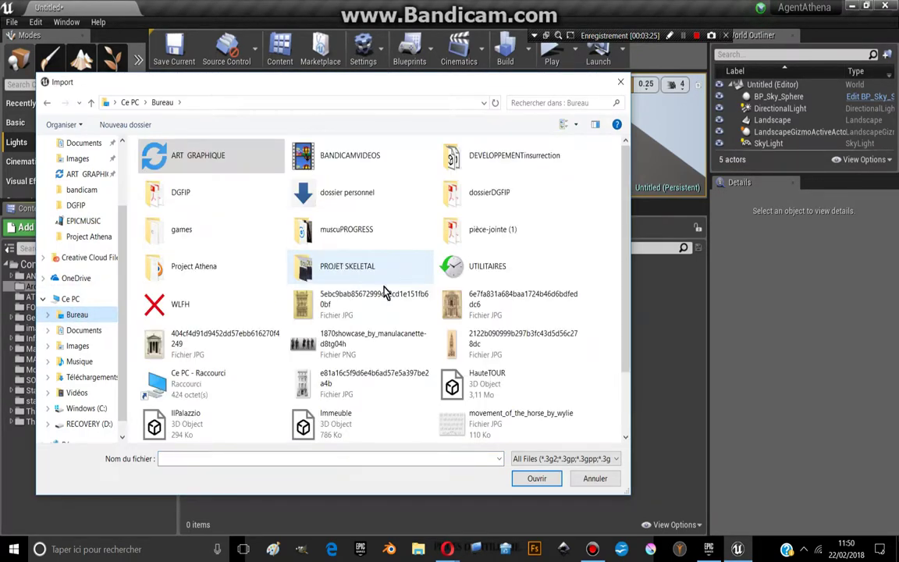
pyautogui.scroll(-2, 381, 258)
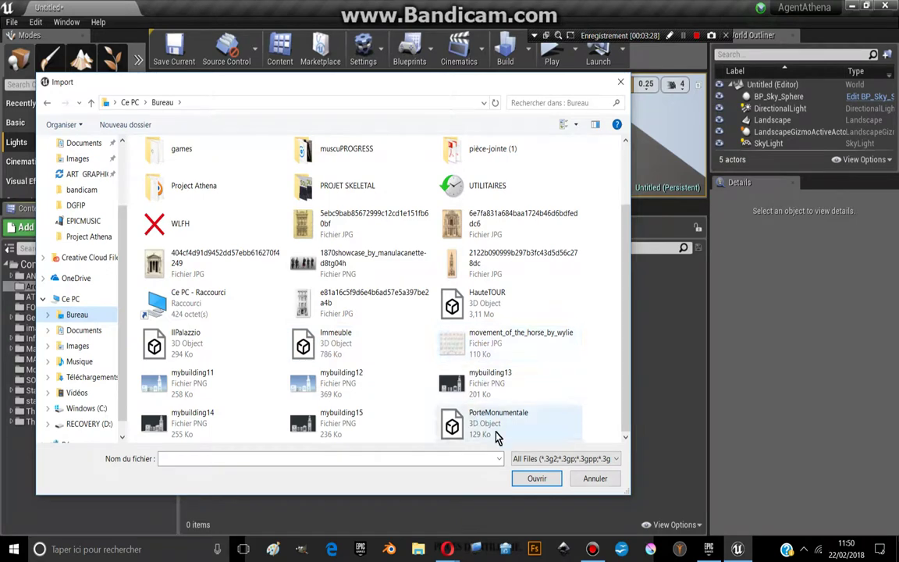
pyautogui.click(327, 351)
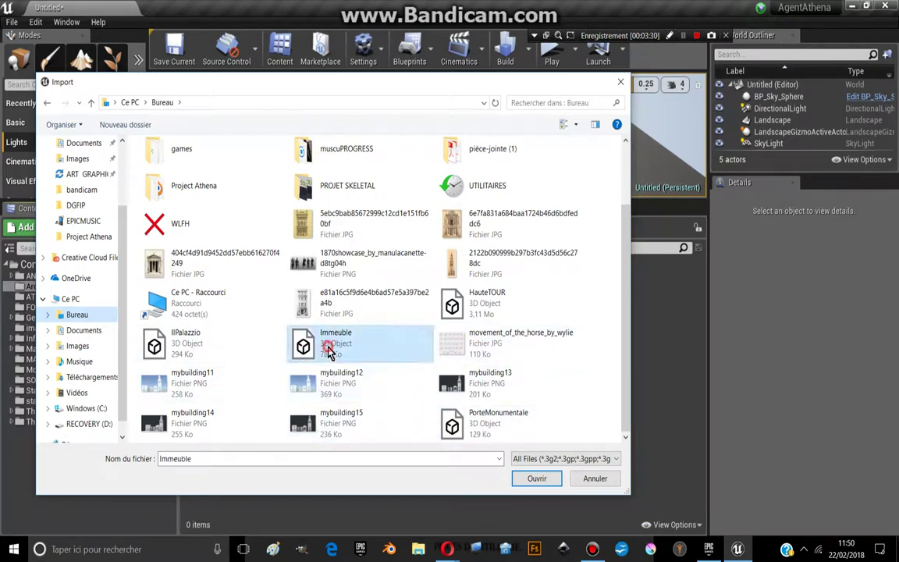
pyautogui.click(536, 478)
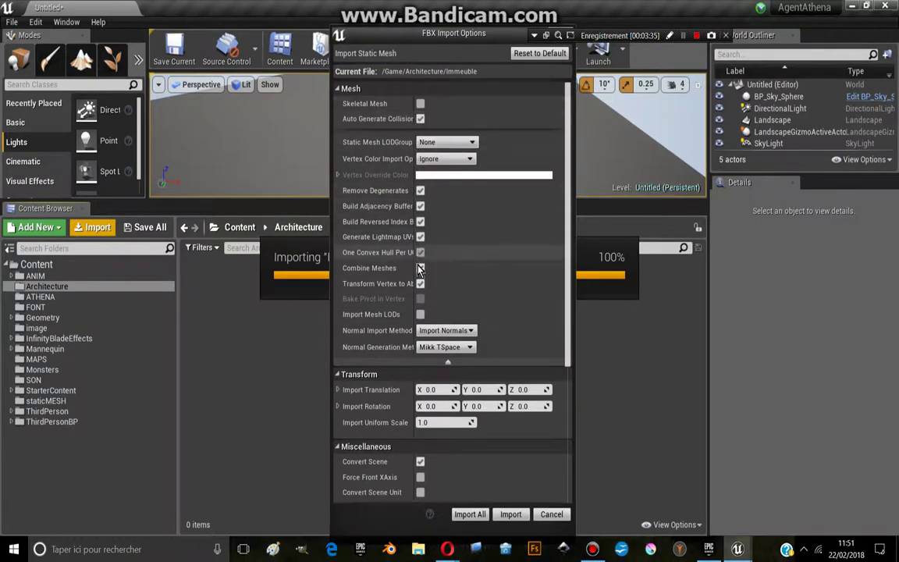
pyautogui.click(470, 515)
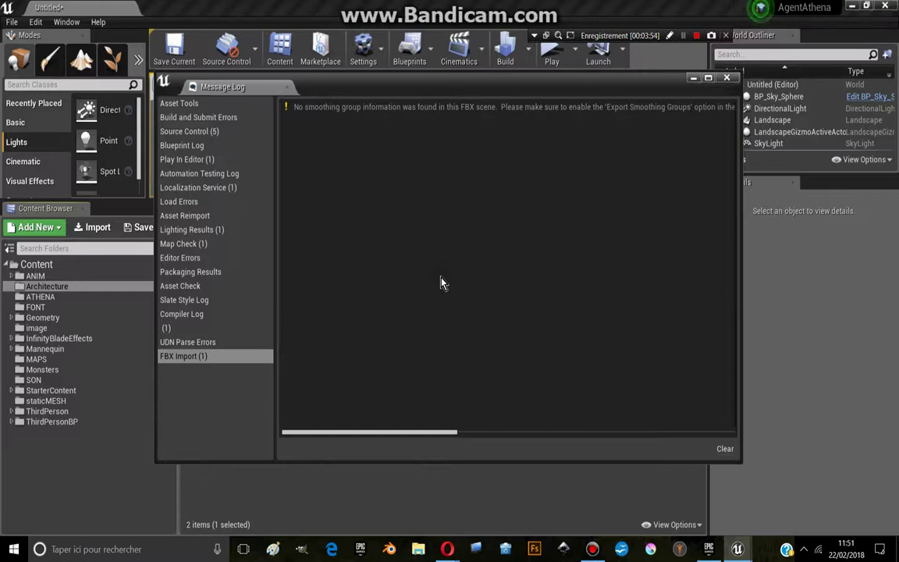
pyautogui.click(724, 79)
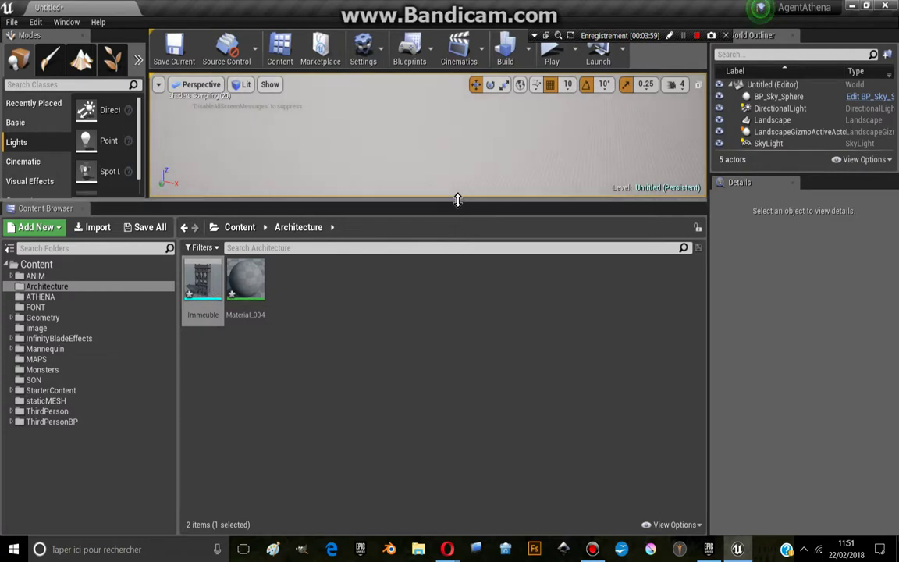
# Enlarge the viewport and drag the Immeuble mesh from the Content Browser into the level.
pyautogui.moveTo(456, 200); pyautogui.dragTo(456, 351)
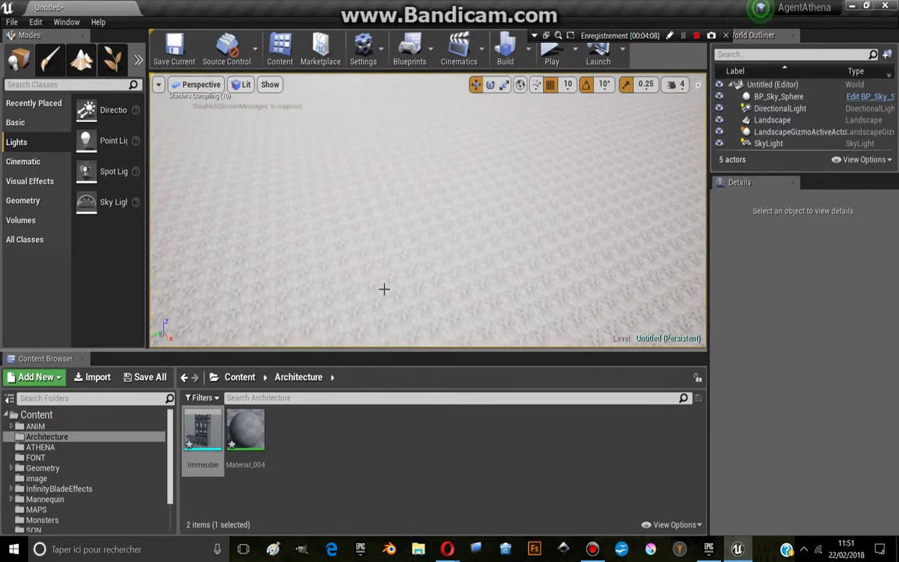
pyautogui.moveTo(203, 430)
pyautogui.mouseDown()
pyautogui.moveTo(424, 249)
pyautogui.moveTo(451, 266)
pyautogui.mouseUp()
pyautogui.moveTo(343, 239)
pyautogui.mouseDown(button='right')
pyautogui.moveTo(367, 234)
pyautogui.moveTo(419, 360)
pyautogui.mouseUp(button='right')
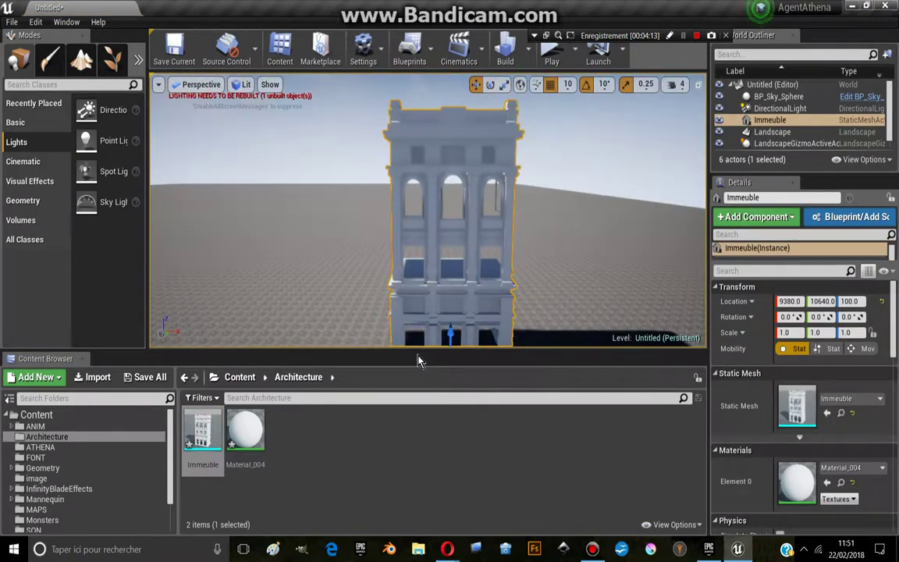
# Orbit around Immeuble, frame it with F, and drag it down to Location Z 90.
pyautogui.moveTo(434, 350); pyautogui.dragTo(434, 444)
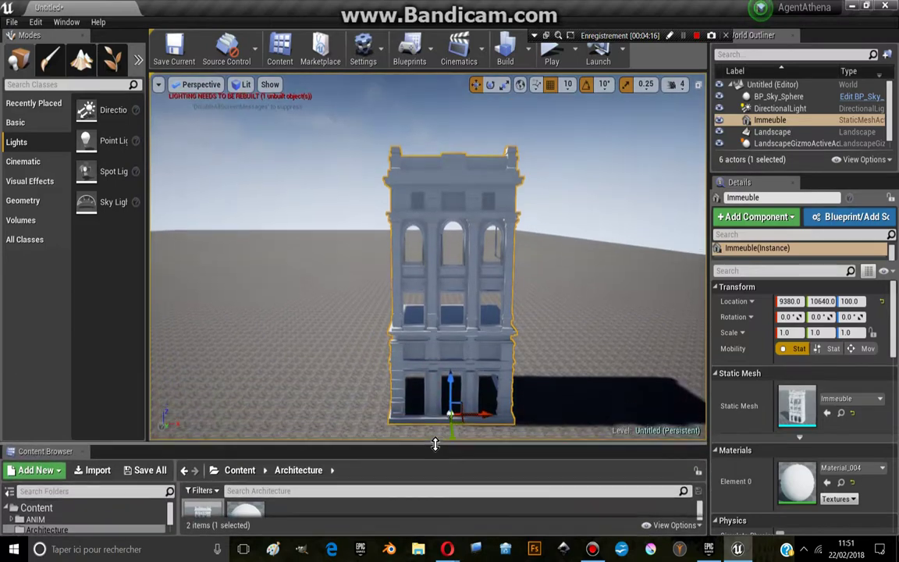
pyautogui.moveTo(435, 422); pyautogui.dragTo(406, 421, button='right')
pyautogui.moveTo(429, 351); pyautogui.dragTo(429, 250, button='right')
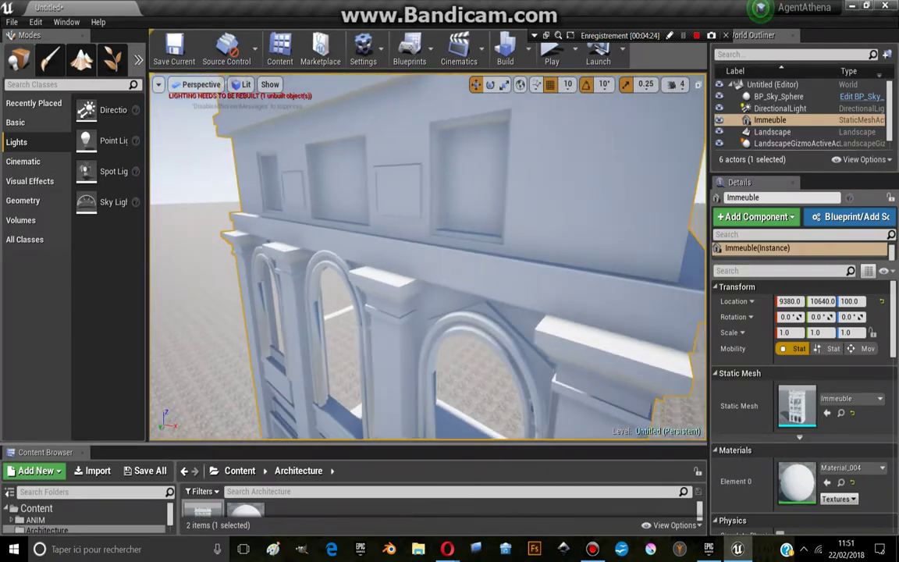
pyautogui.moveTo(429, 250)
pyautogui.mouseDown(button='right')
pyautogui.moveTo(375, 250)
pyautogui.moveTo(343, 234)
pyautogui.mouseUp(button='right')
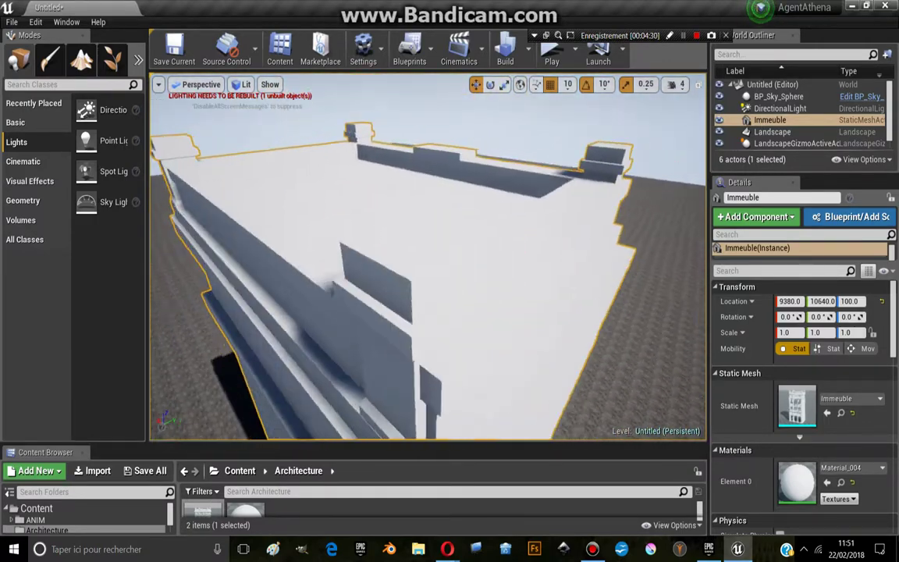
pyautogui.moveTo(343, 234)
pyautogui.mouseDown(button='right')
pyautogui.moveTo(296, 257)
pyautogui.moveTo(297, 280)
pyautogui.moveTo(265, 281)
pyautogui.mouseUp(button='right')
pyautogui.press('f')
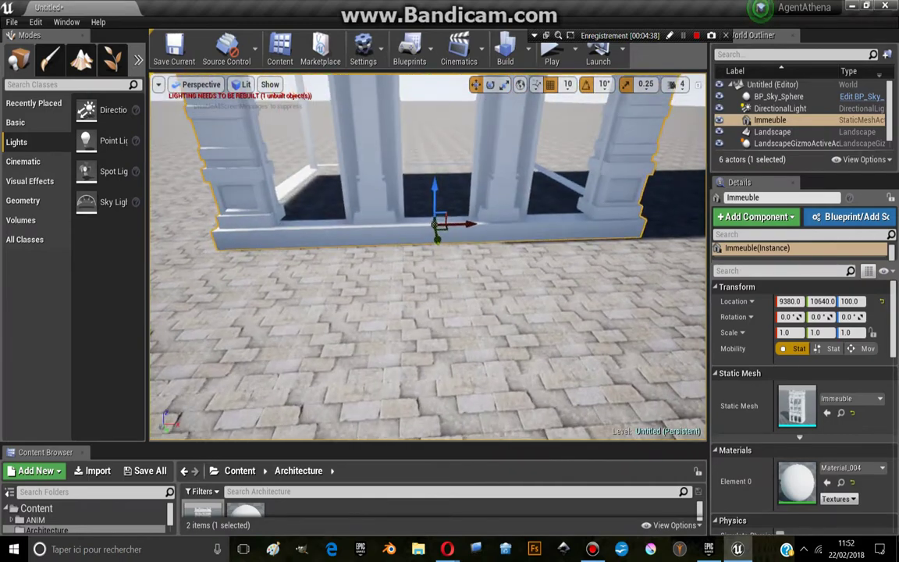
pyautogui.moveTo(389, 302); pyautogui.dragTo(382, 302, button='right')
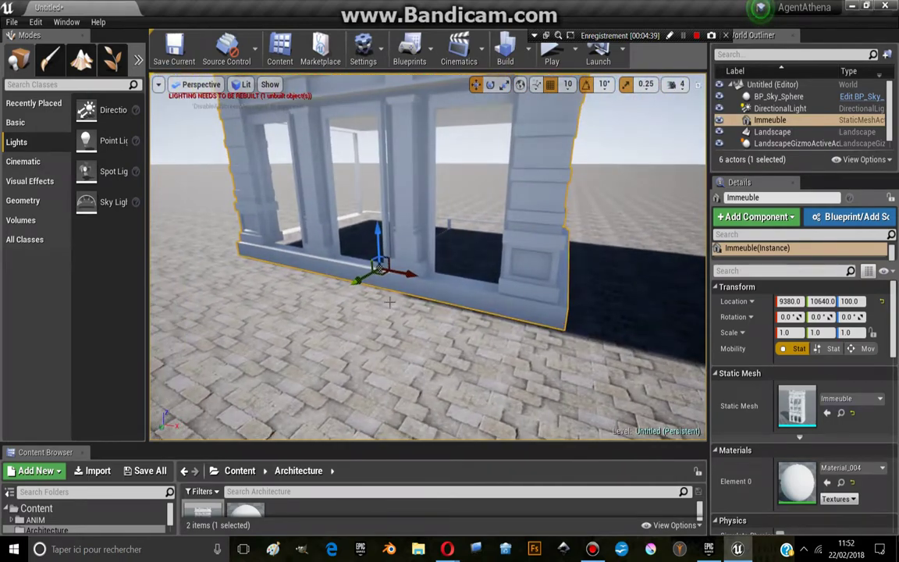
pyautogui.moveTo(377, 235); pyautogui.dragTo(376, 236)
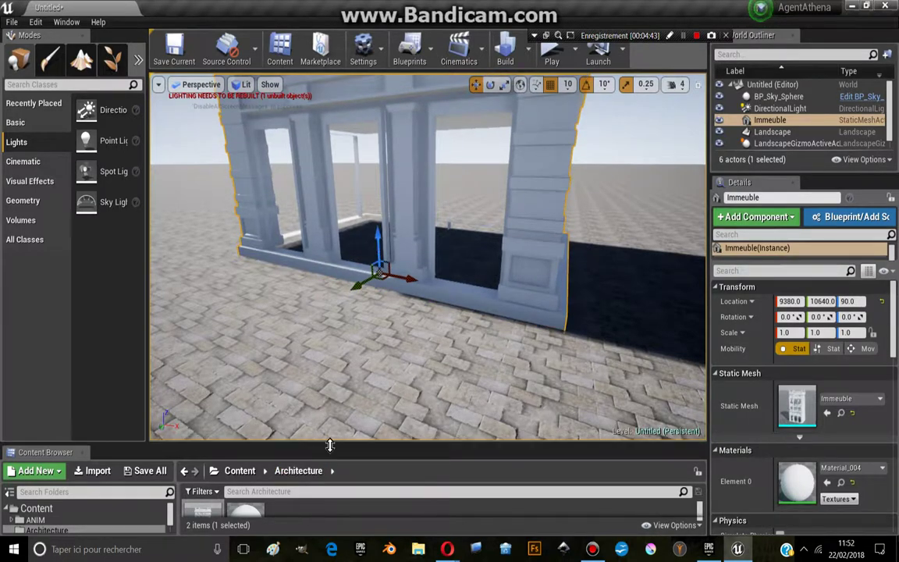
pyautogui.moveTo(328, 443); pyautogui.dragTo(327, 338)
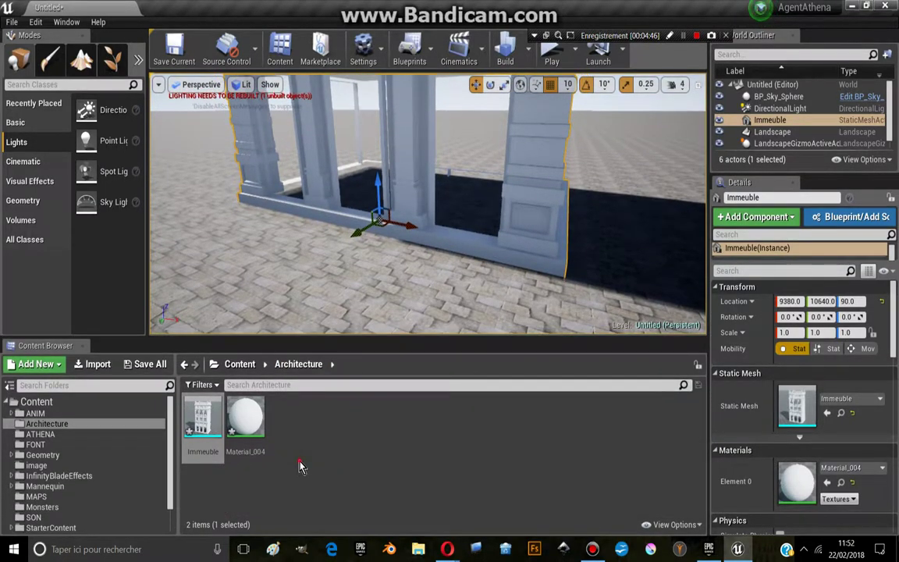
# In Material_004, wire the colour parameter into Base Color, enable Two Sided, and apply.
pyautogui.doubleClick(240, 415)
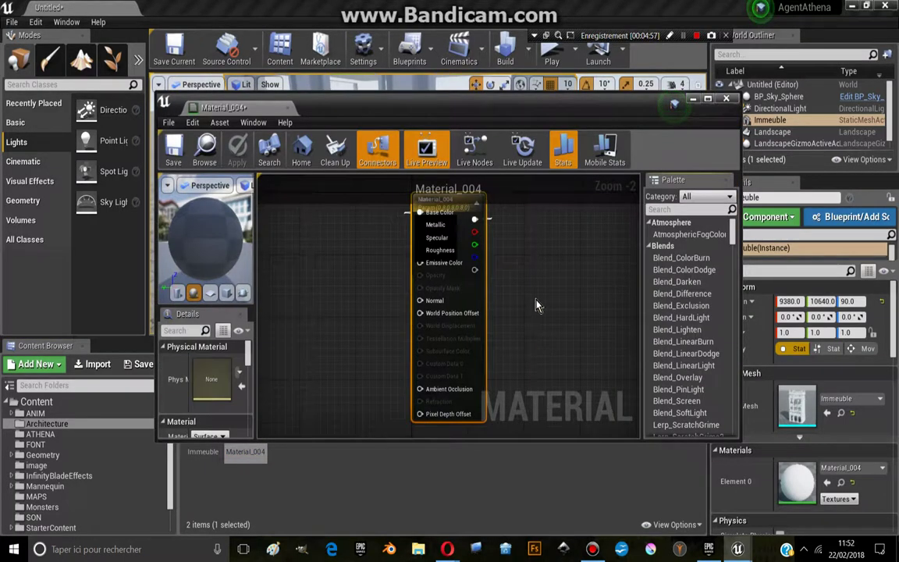
pyautogui.moveTo(488, 271)
pyautogui.mouseDown()
pyautogui.moveTo(377, 282)
pyautogui.moveTo(362, 275)
pyautogui.mouseUp()
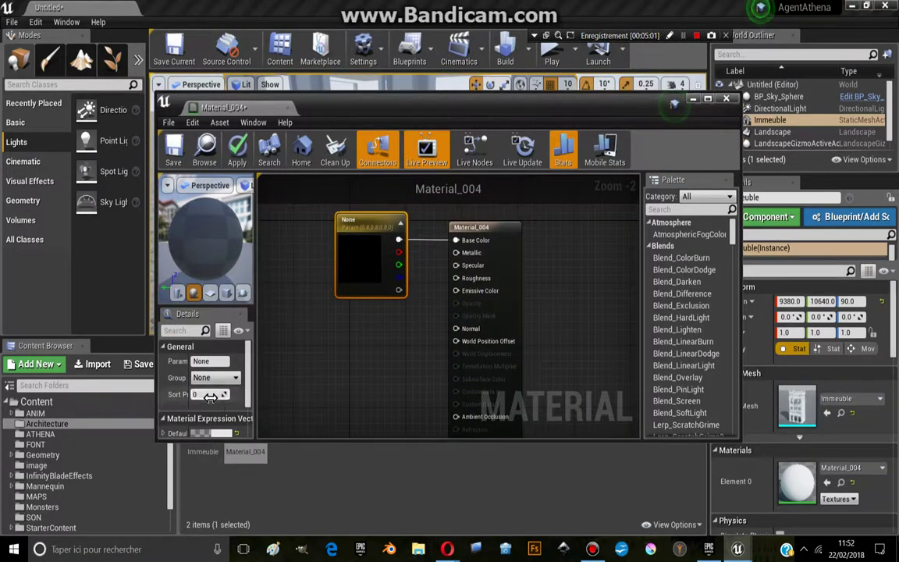
pyautogui.moveTo(255, 365); pyautogui.dragTo(344, 365)
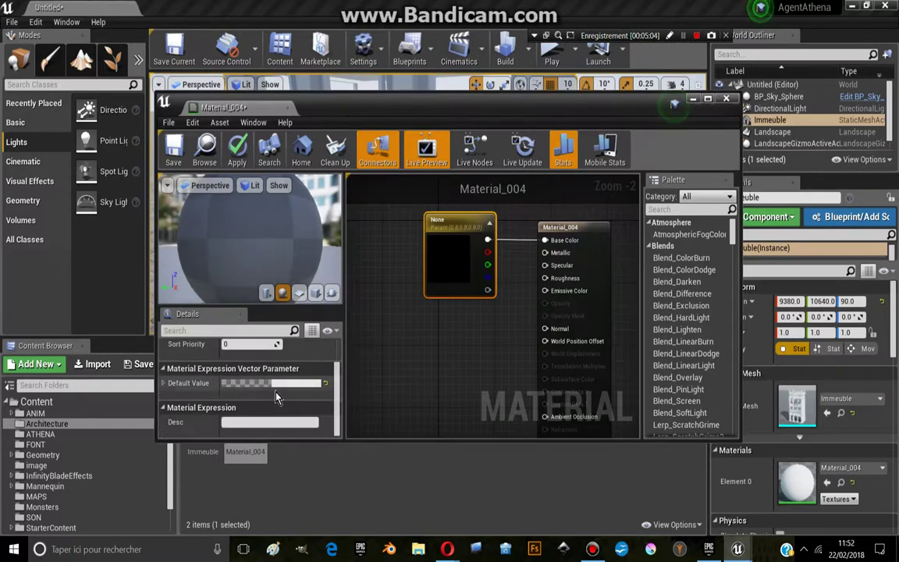
pyautogui.scroll(3, 275, 397)
pyautogui.click(565, 297)
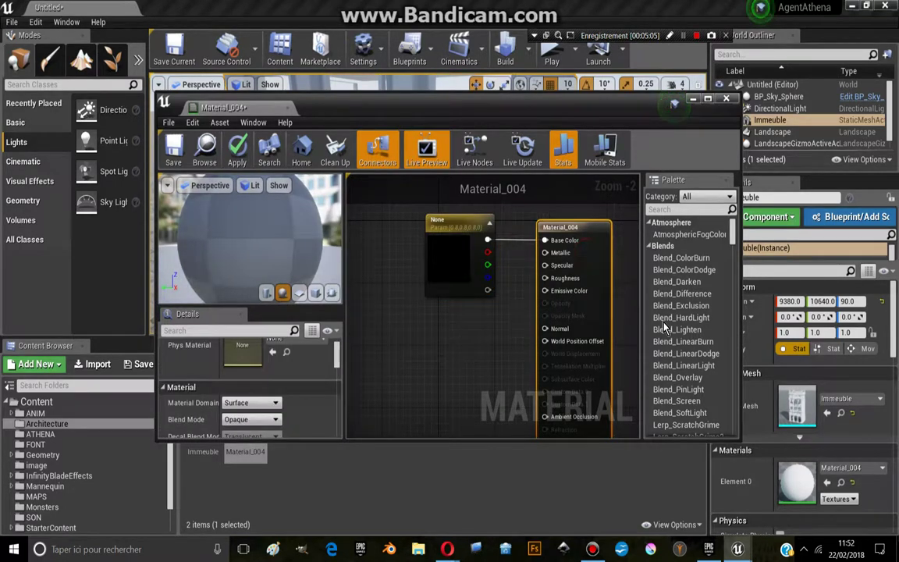
pyautogui.moveTo(612, 270); pyautogui.dragTo(593, 262, button='right')
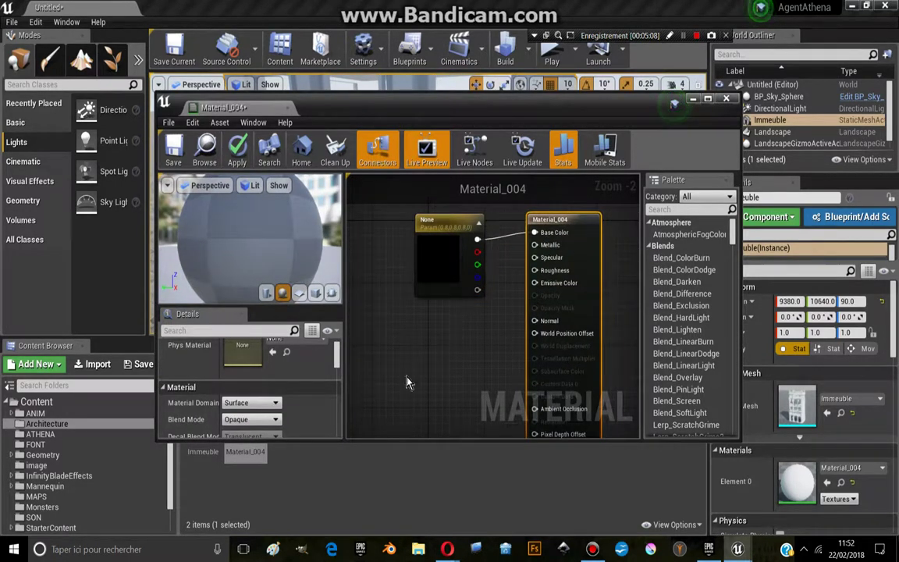
pyautogui.scroll(-2, 248, 404)
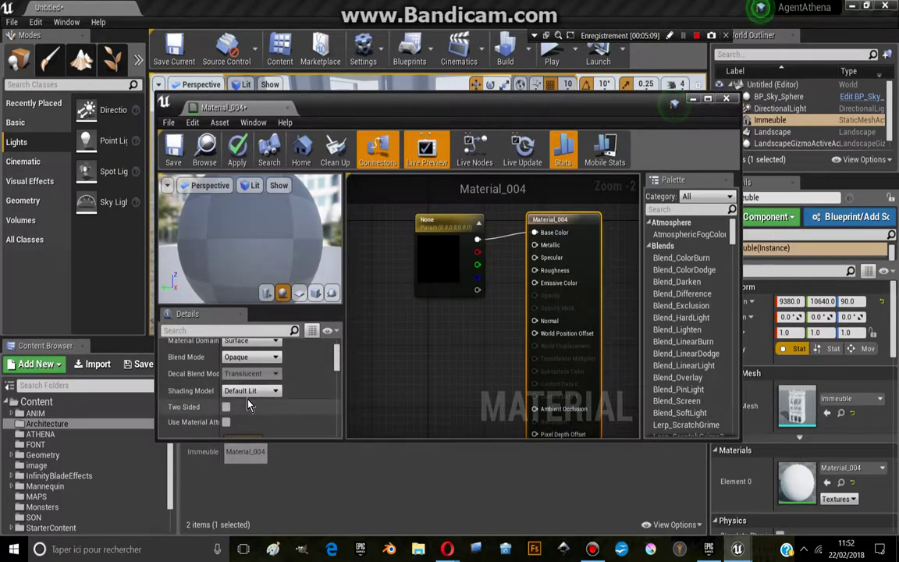
pyautogui.click(226, 406)
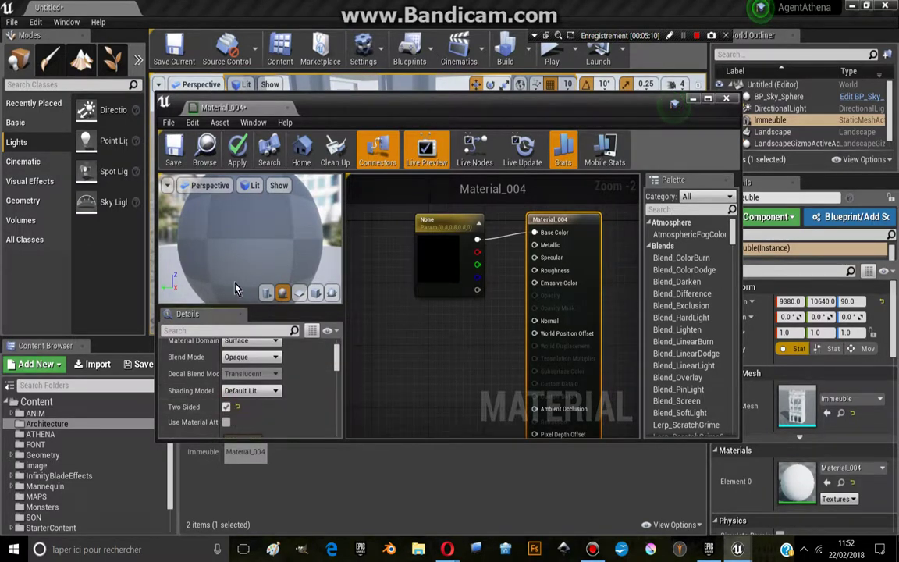
pyautogui.click(552, 156)
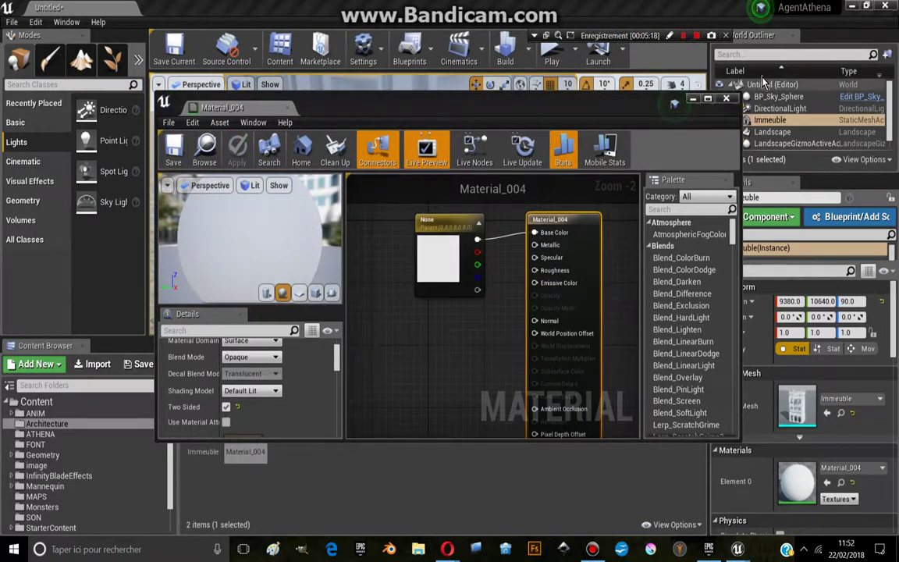
pyautogui.click(727, 99)
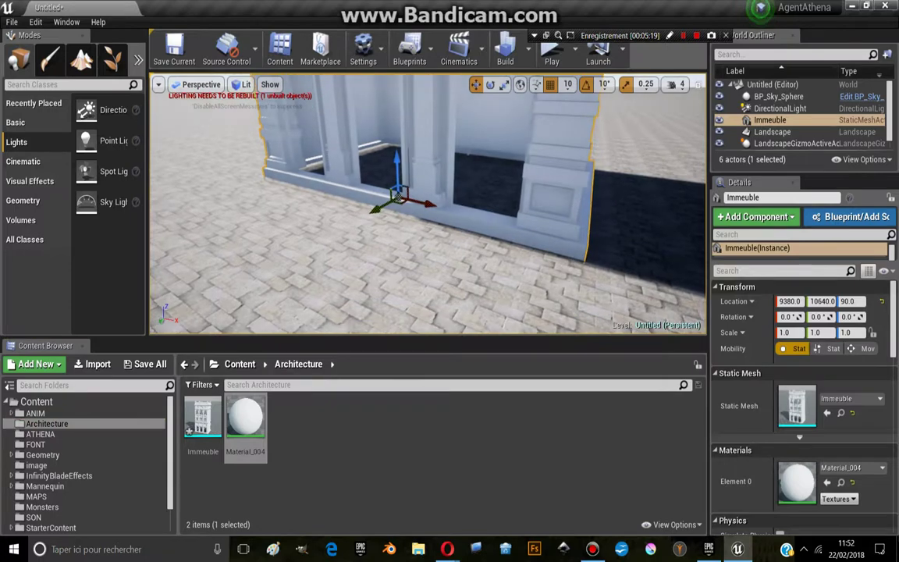
# Choose the PorteMonumentale FBX file from the desktop for import.
pyautogui.click(406, 499)
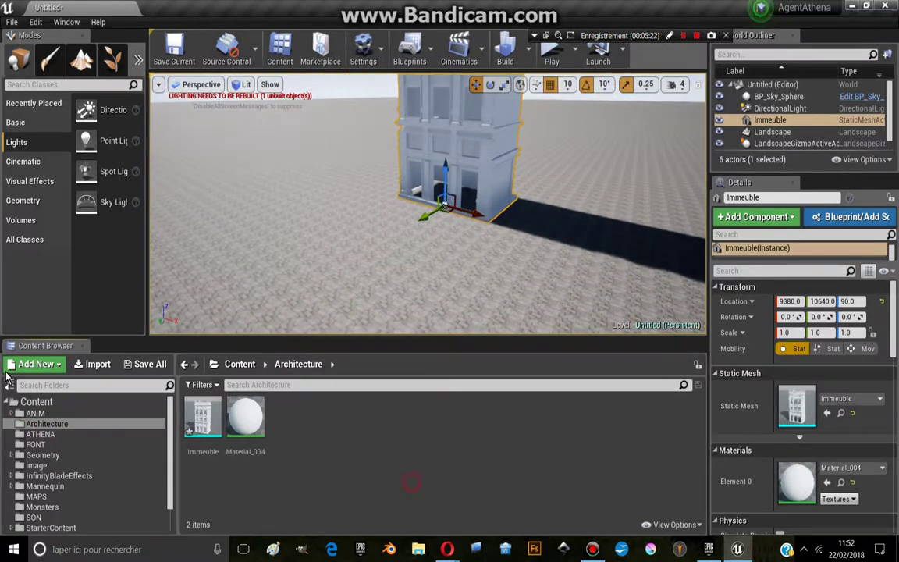
pyautogui.click(97, 367)
pyautogui.scroll(-2, 328, 343)
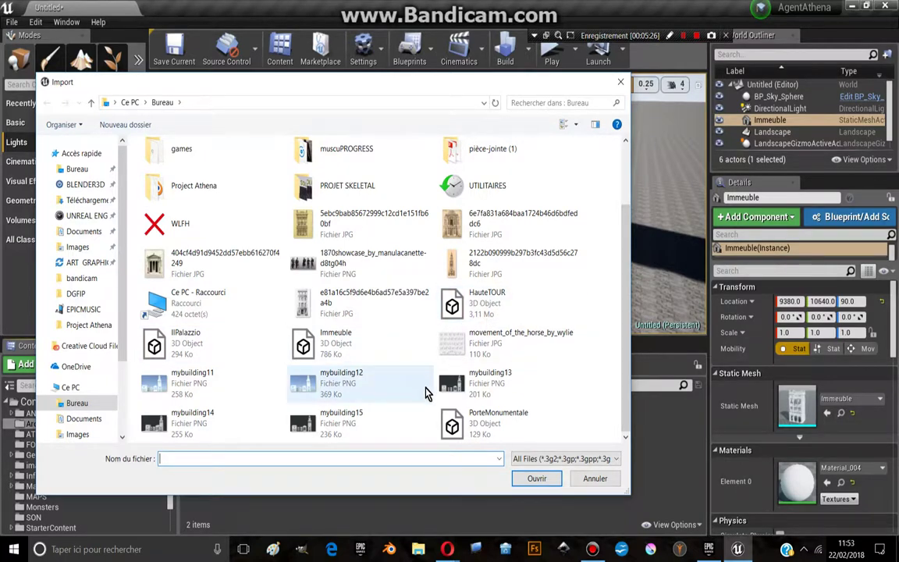
pyautogui.click(458, 419)
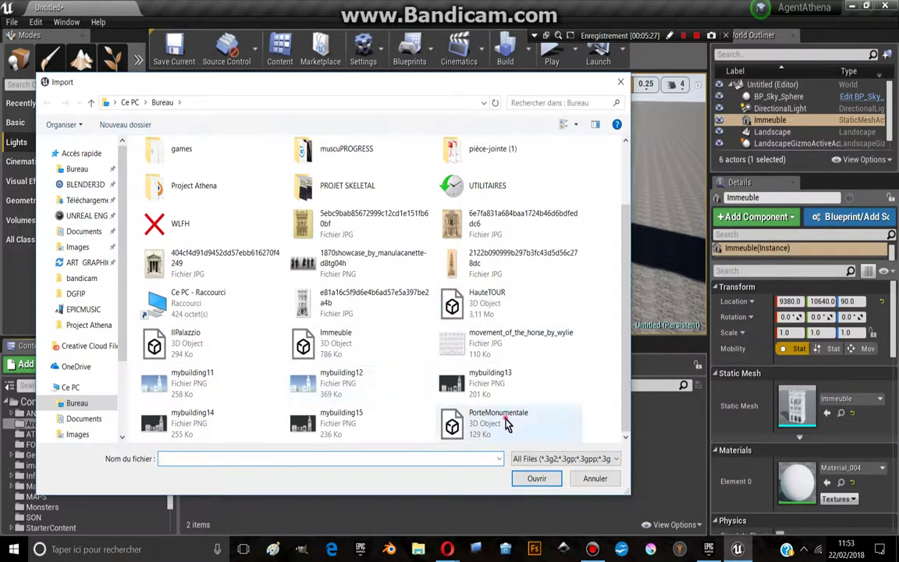
pyautogui.click(548, 486)
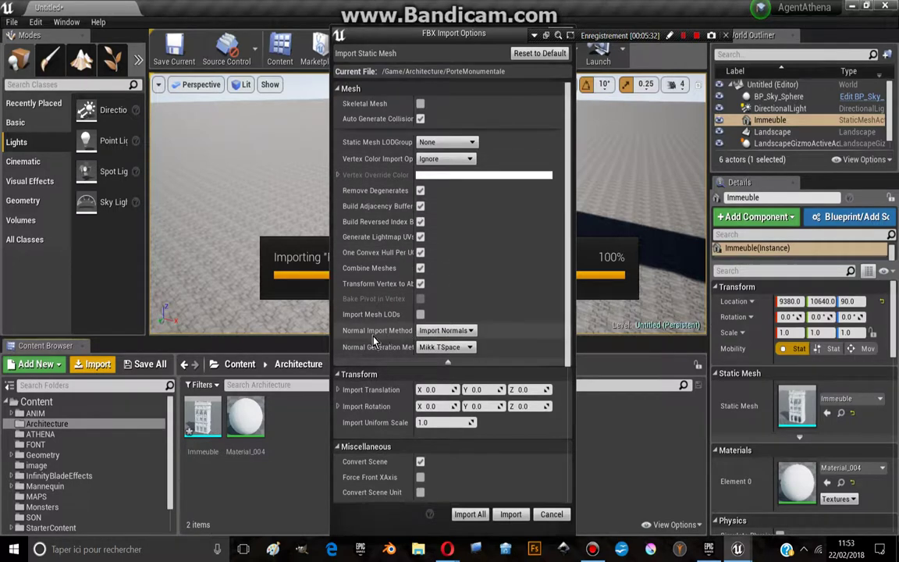
# Set Normal Import Method to Import Normals and Tangents, import, and close the message log.
pyautogui.click(443, 332)
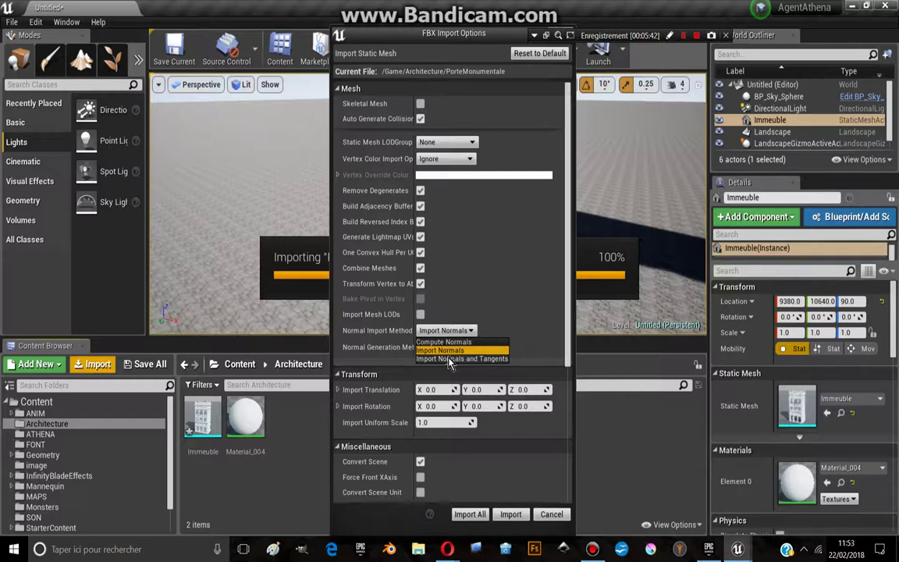
pyautogui.click(448, 359)
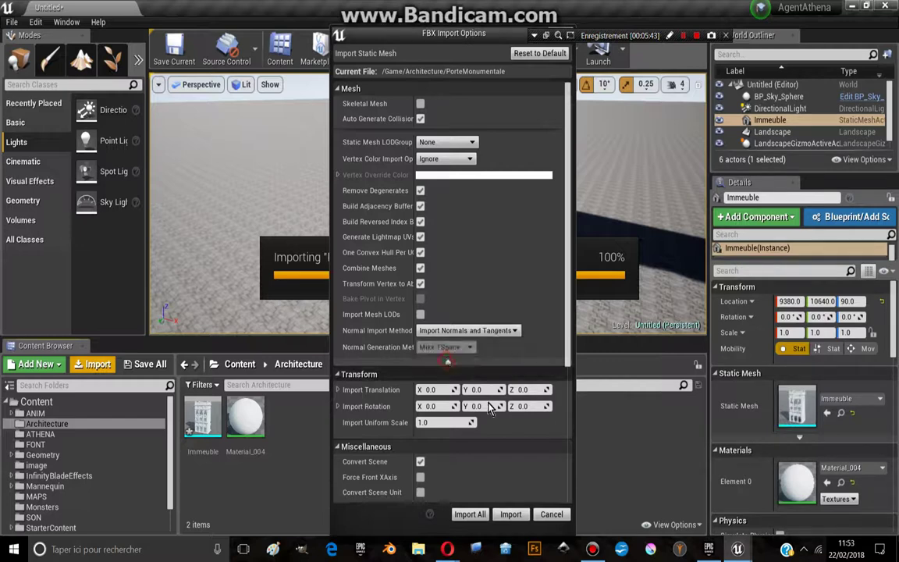
pyautogui.click(478, 518)
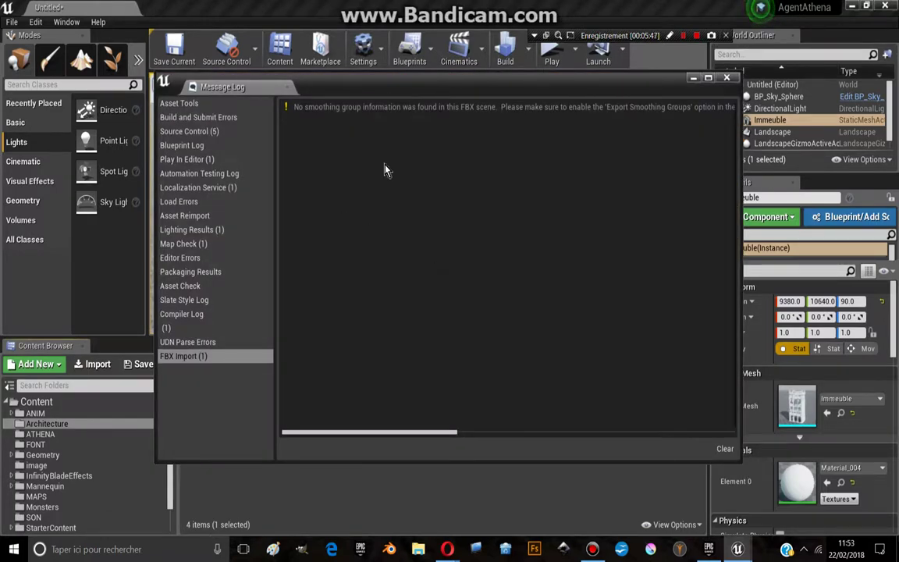
pyautogui.click(432, 109)
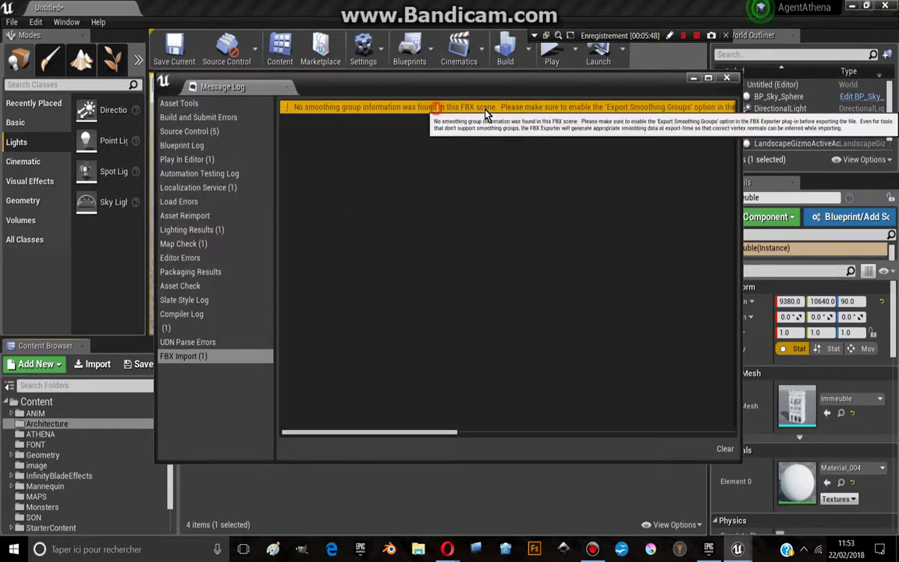
pyautogui.click(378, 413)
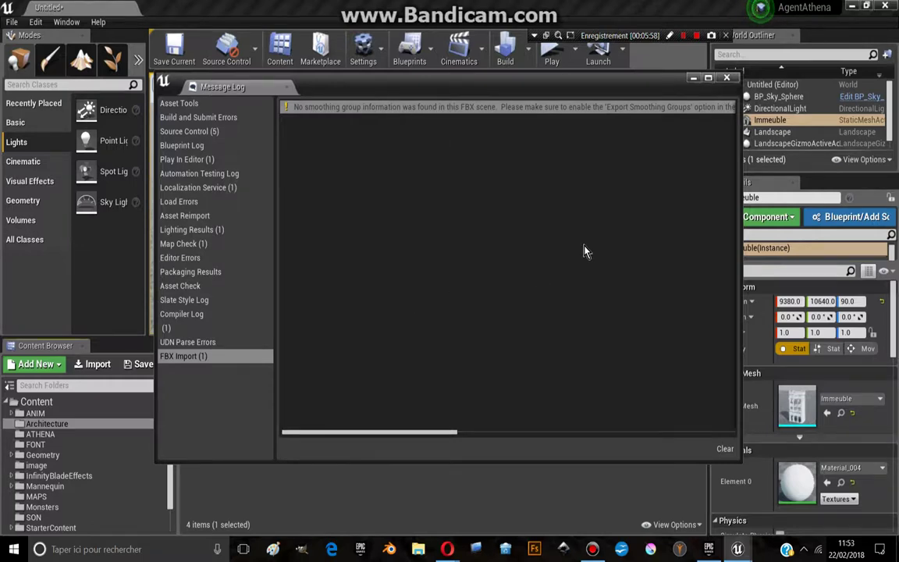
pyautogui.click(724, 78)
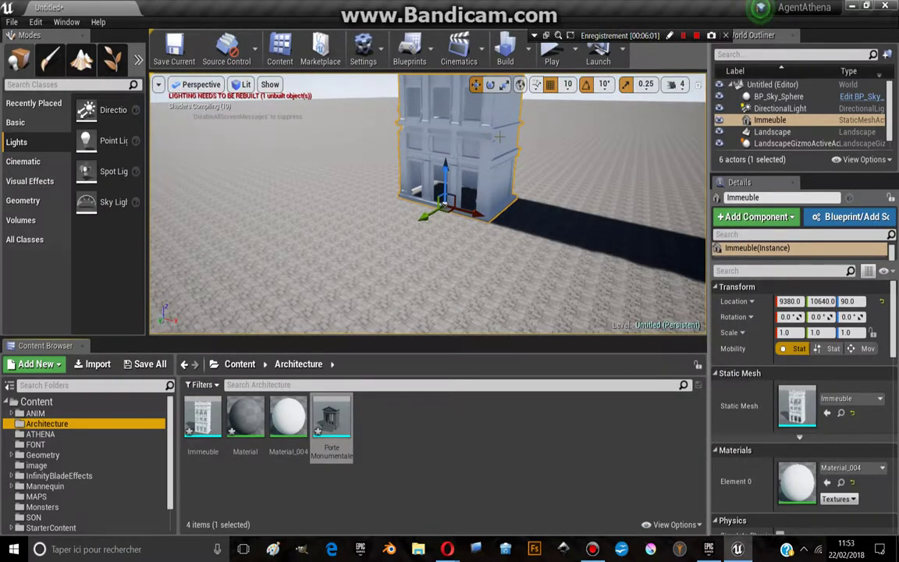
# Drag Porte Monumentale into the level and move it left along X.
pyautogui.moveTo(332, 417); pyautogui.dragTo(268, 205)
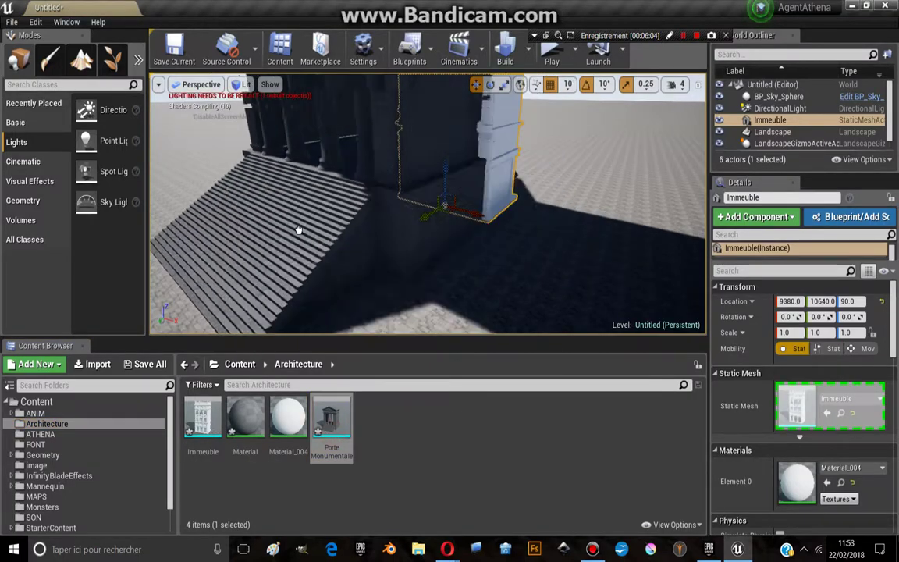
pyautogui.moveTo(268, 204); pyautogui.dragTo(379, 253, button='right')
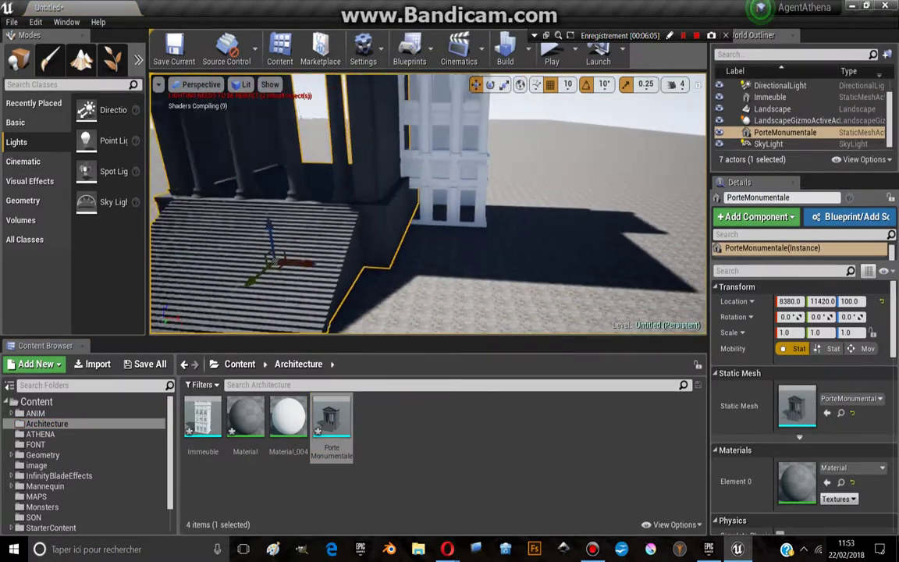
pyautogui.scroll(-3, 448, 250)
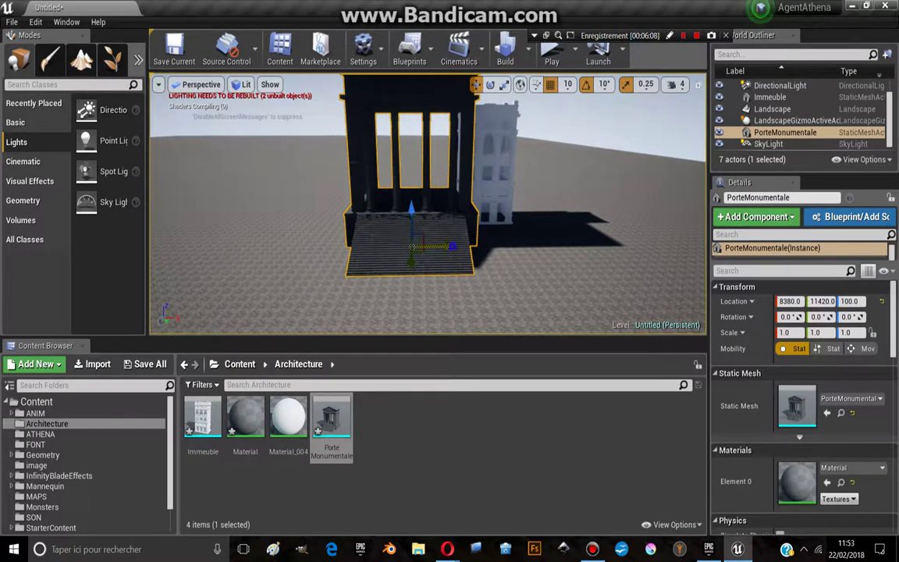
pyautogui.moveTo(464, 251)
pyautogui.mouseDown()
pyautogui.moveTo(416, 251)
pyautogui.moveTo(425, 298)
pyautogui.mouseUp()
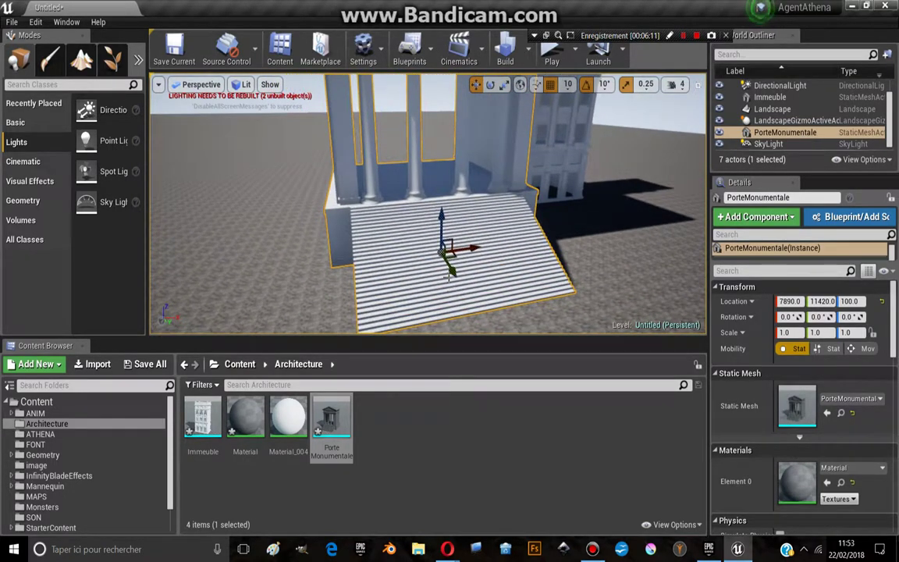
pyautogui.scroll(5, 415, 247)
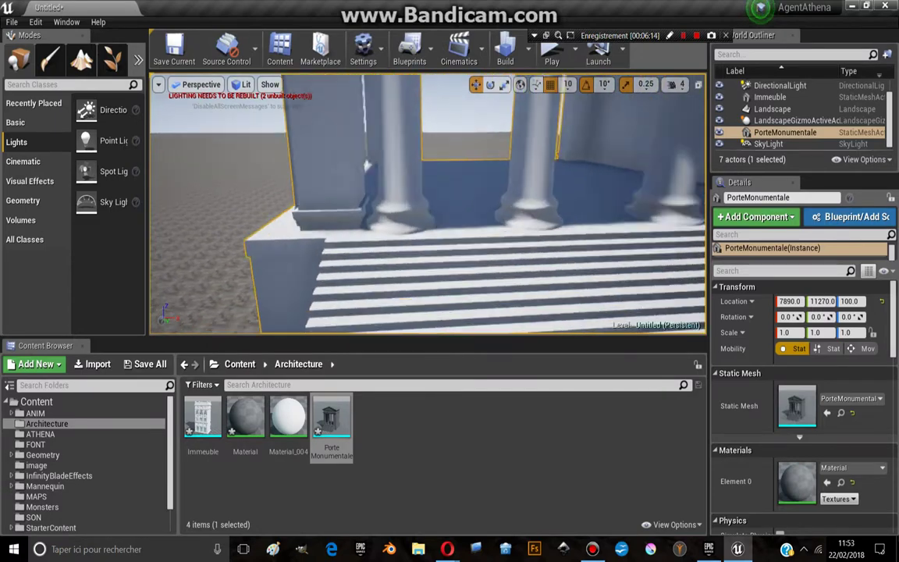
pyautogui.moveTo(415, 247)
pyautogui.keyDown('alt'); pyautogui.mouseDown()
pyautogui.moveTo(437, 257)
pyautogui.moveTo(437, 180)
pyautogui.mouseUp(); pyautogui.keyUp('alt')
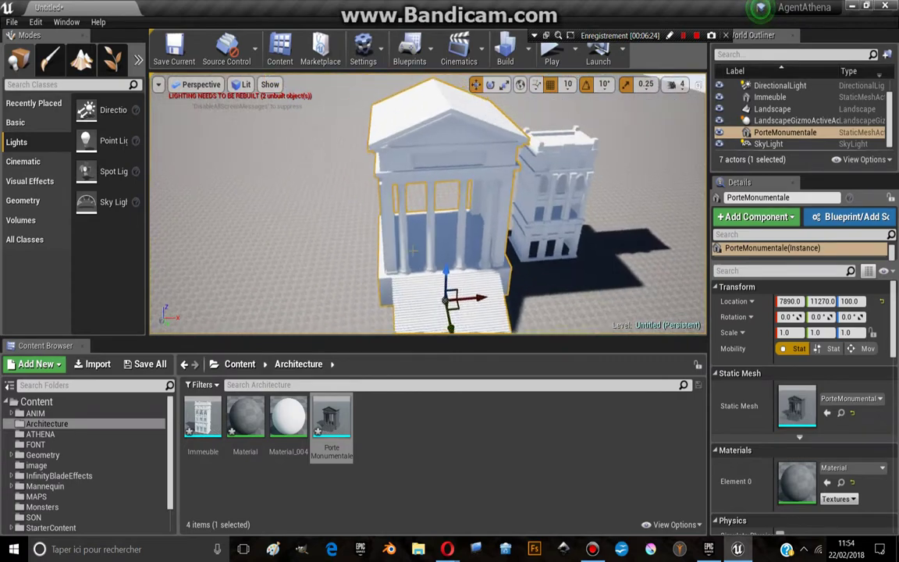
# Face the temple front and shift Porte Monumentale further left to X 7520.
pyautogui.moveTo(437, 340); pyautogui.dragTo(438, 398)
pyautogui.scroll(2, 437, 234)
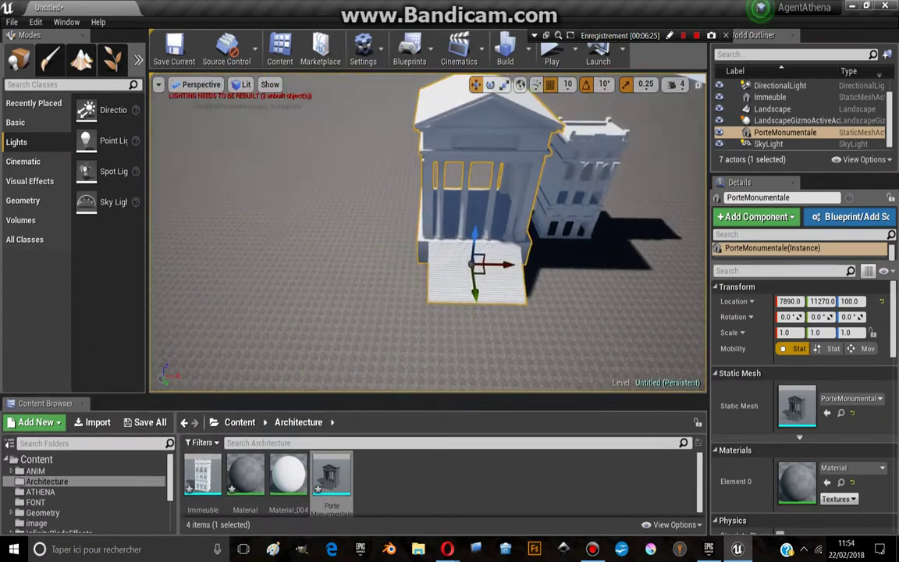
pyautogui.keyDown('alt'); pyautogui.moveTo(437, 179); pyautogui.dragTo(390, 180); pyautogui.keyUp('alt')
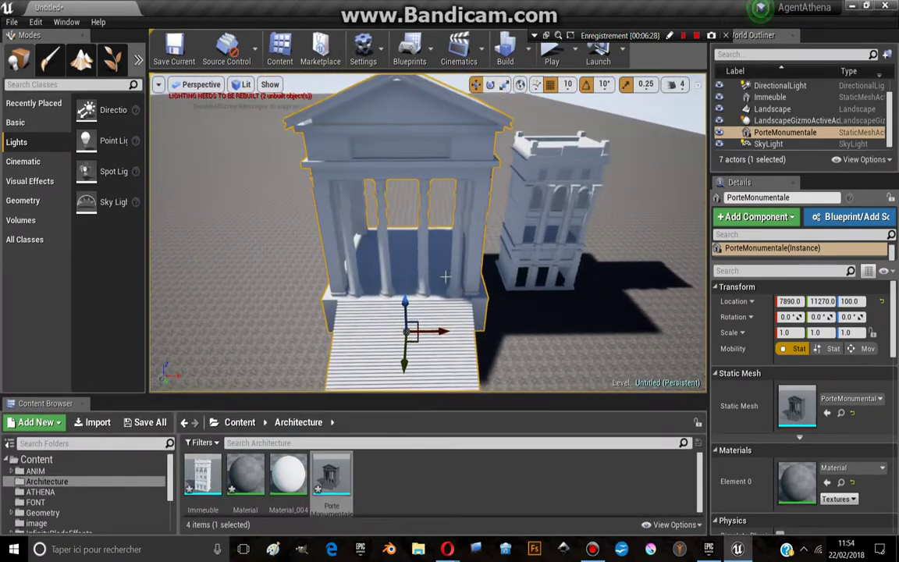
pyautogui.moveTo(421, 234)
pyautogui.keyDown('alt'); pyautogui.mouseDown()
pyautogui.moveTo(405, 249)
pyautogui.moveTo(390, 226)
pyautogui.mouseUp(); pyautogui.keyUp('alt')
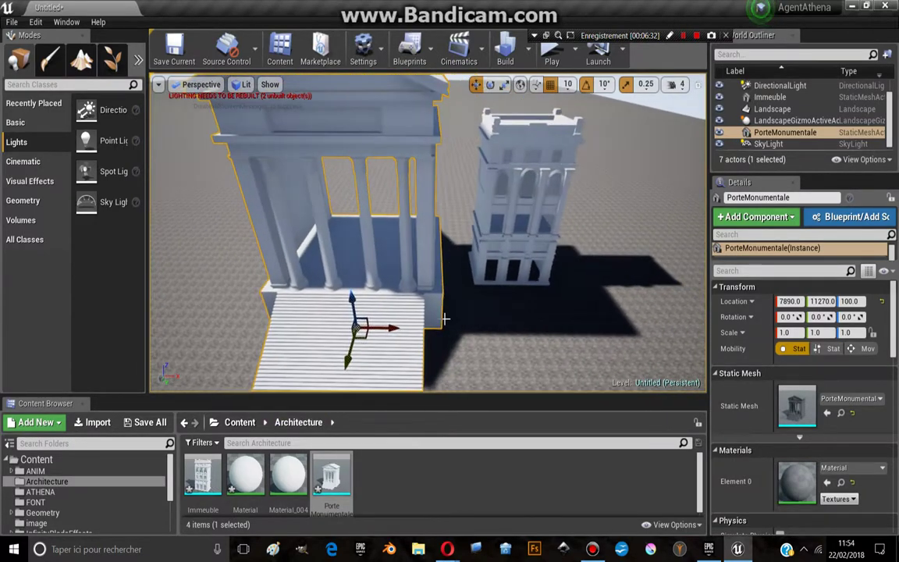
pyautogui.moveTo(414, 317); pyautogui.dragTo(382, 314)
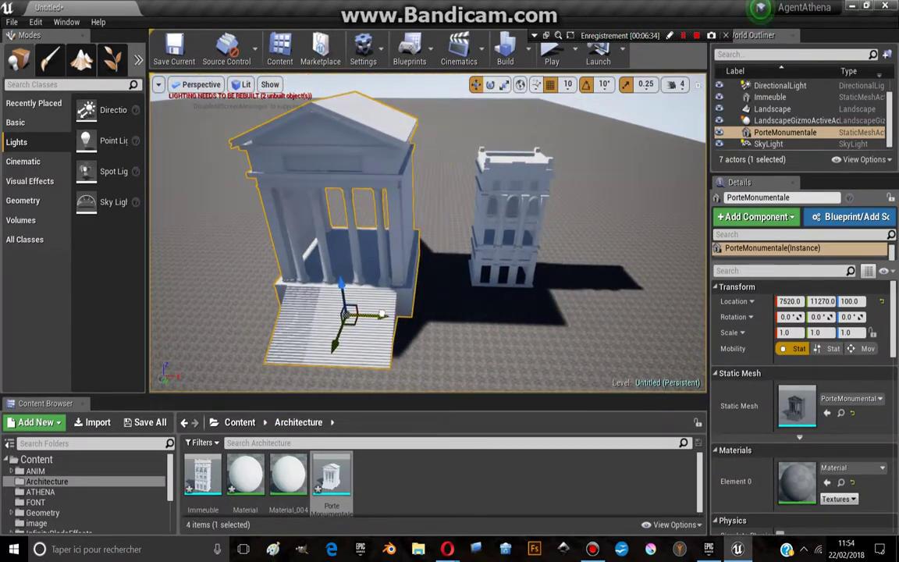
# Import the IlPalazzio FBX with default options and close the message log.
pyautogui.click(93, 422)
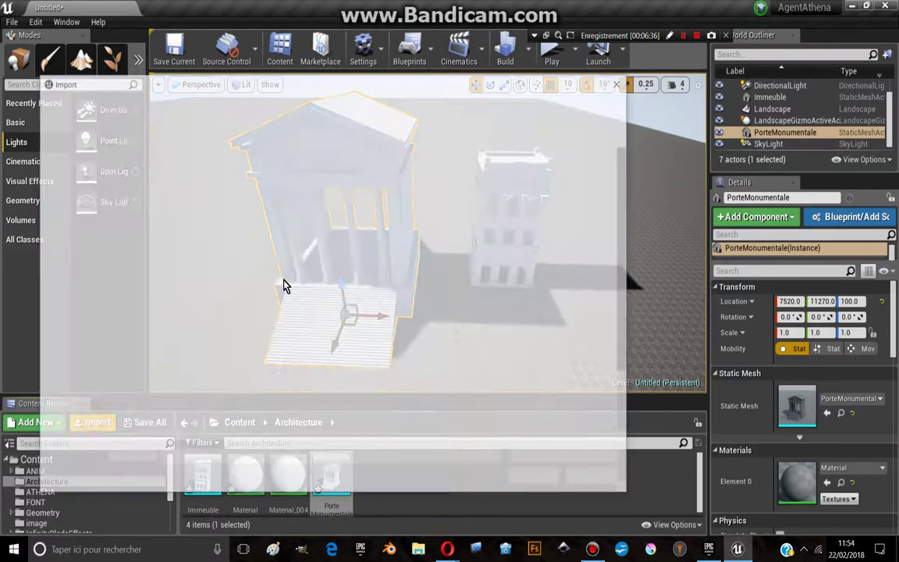
pyautogui.scroll(-2, 348, 246)
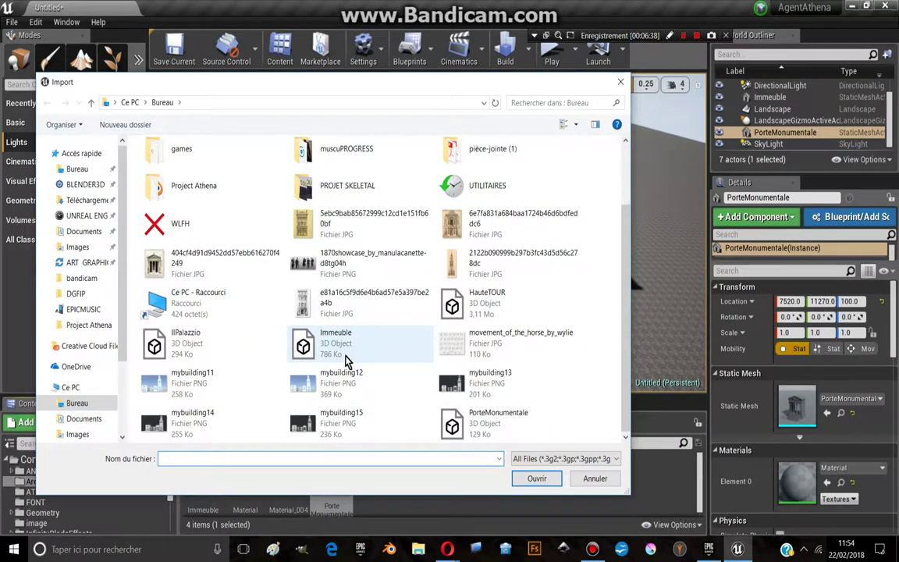
pyautogui.click(201, 354)
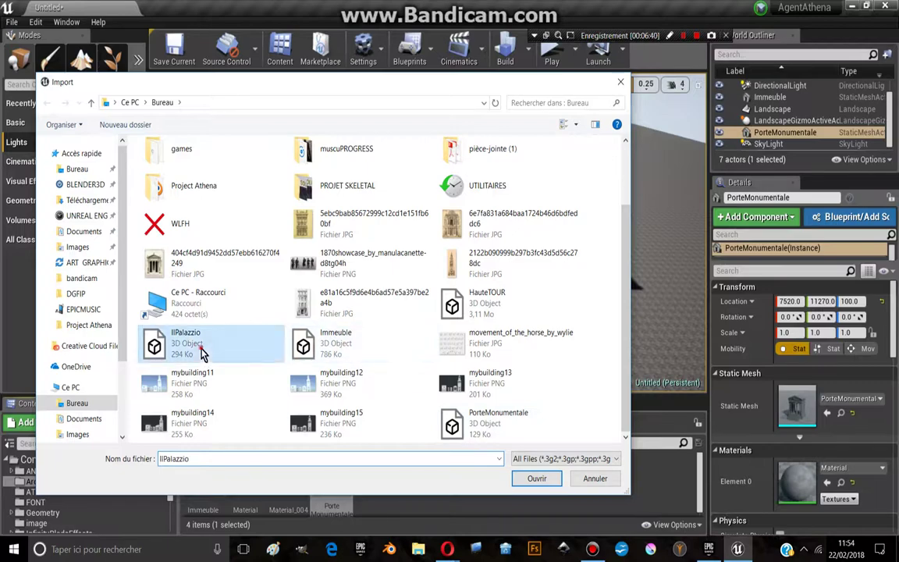
pyautogui.click(535, 480)
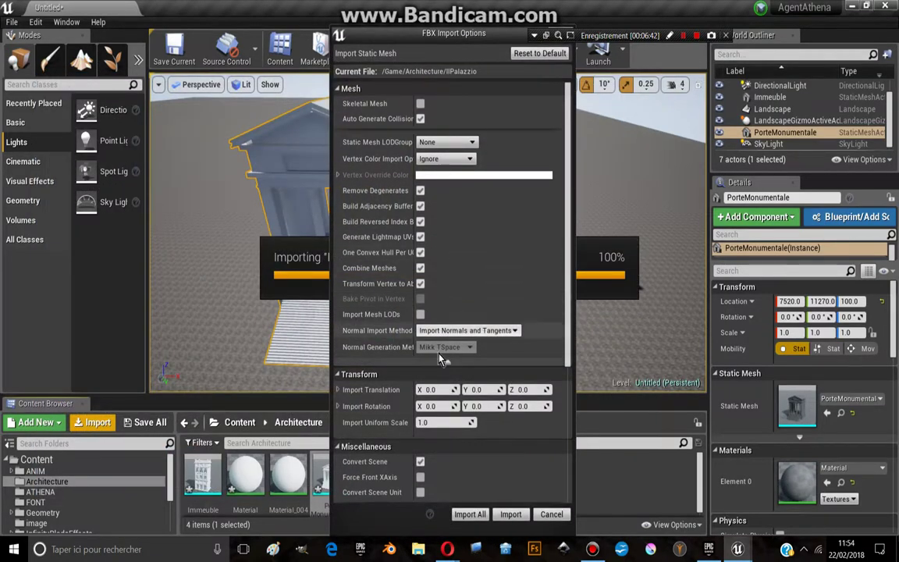
pyautogui.click(471, 514)
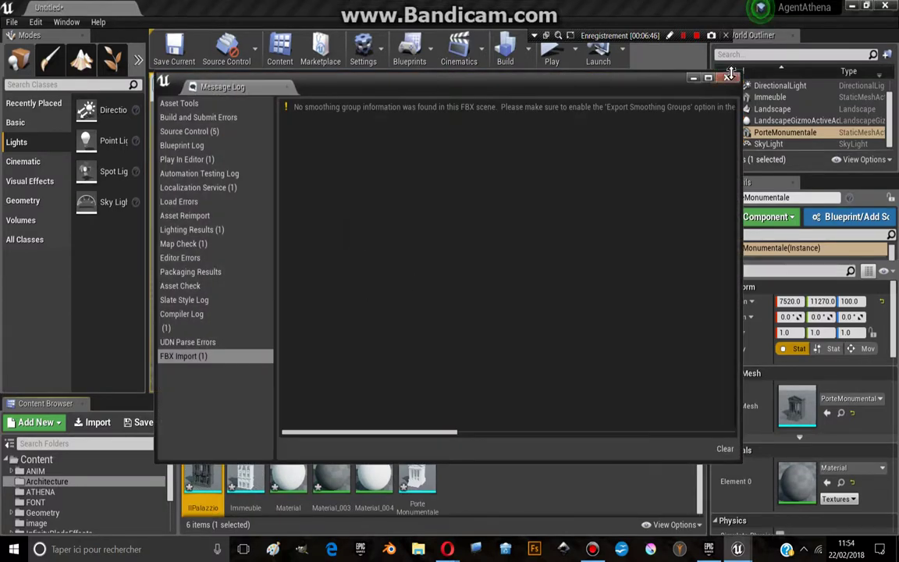
pyautogui.click(728, 76)
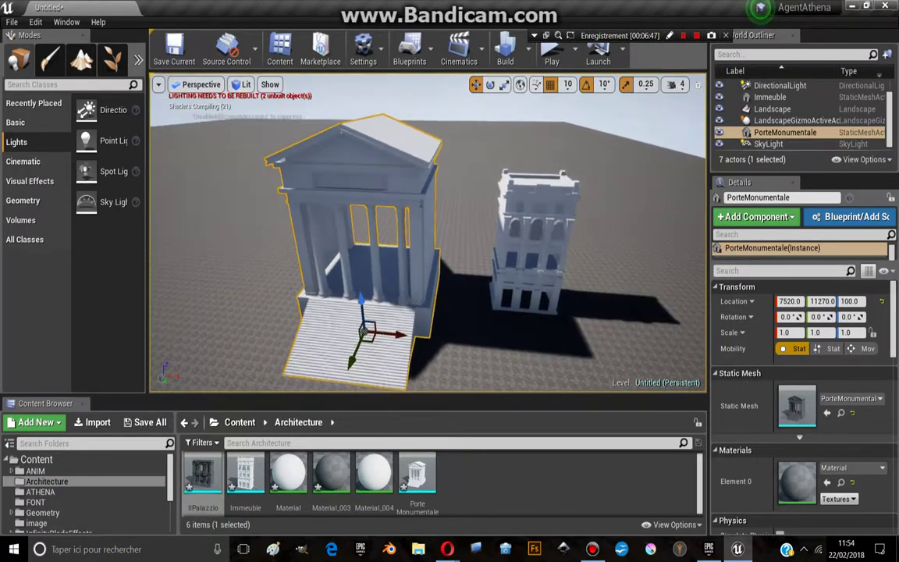
# Drop IlPalazzio into the level at X 5070 beside Porte Monumentale, then return to the Content folder.
pyautogui.moveTo(201, 480)
pyautogui.mouseDown()
pyautogui.moveTo(232, 282)
pyautogui.moveTo(493, 285)
pyautogui.mouseUp()
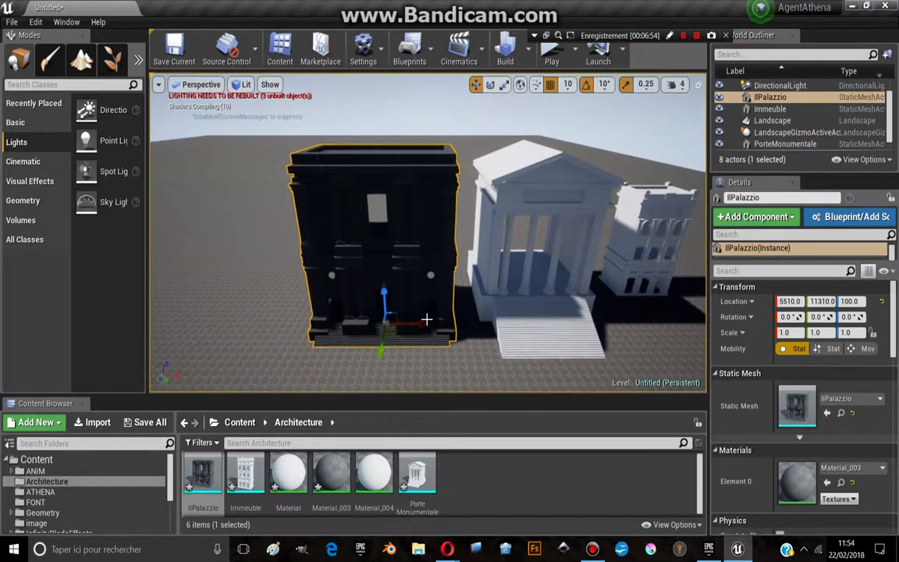
pyautogui.moveTo(426, 318)
pyautogui.mouseDown()
pyautogui.moveTo(290, 290)
pyautogui.moveTo(359, 234)
pyautogui.moveTo(520, 199)
pyautogui.mouseUp()
pyautogui.click(492, 165)
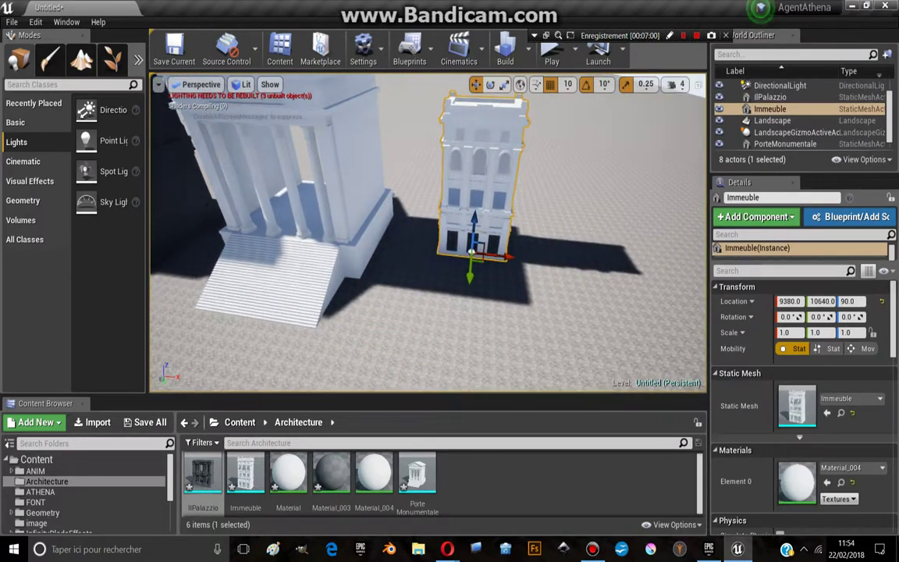
pyautogui.moveTo(492, 166)
pyautogui.mouseDown()
pyautogui.moveTo(546, 187)
pyautogui.moveTo(65, 212)
pyautogui.mouseUp()
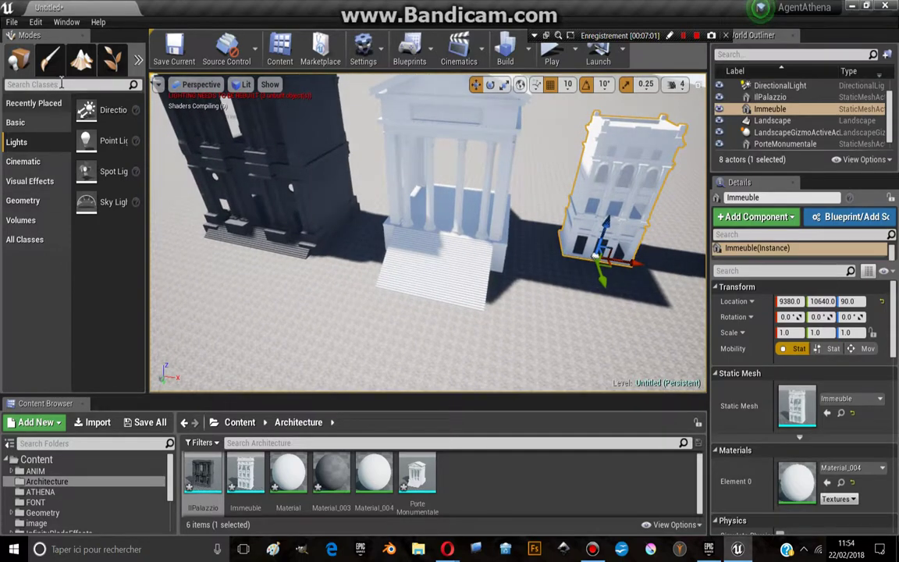
pyautogui.click(48, 460)
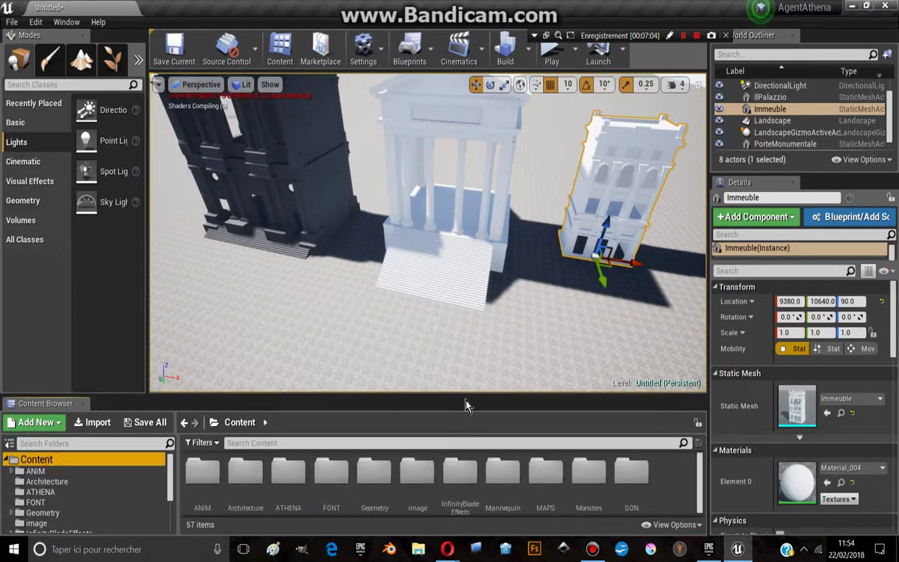
# Place the Agent Athena character in the level at 9130, 11520, 188 and frame it.
pyautogui.scroll(-3, 438, 470)
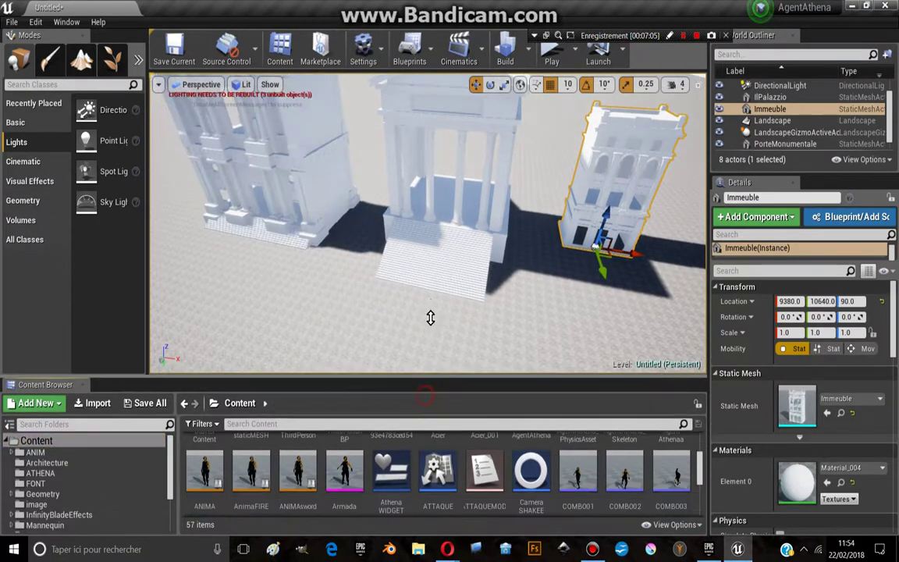
pyautogui.moveTo(426, 395); pyautogui.dragTo(425, 284)
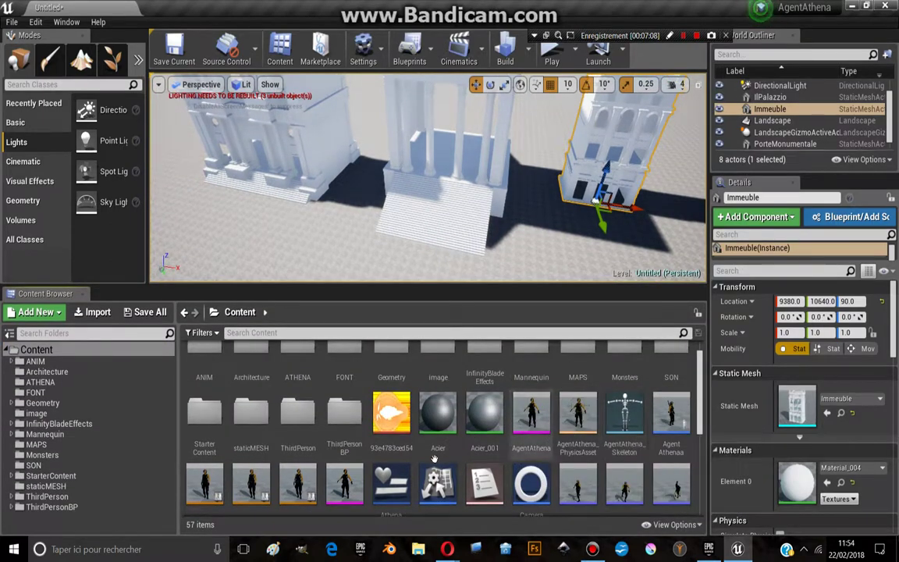
pyautogui.moveTo(664, 420); pyautogui.dragTo(576, 250)
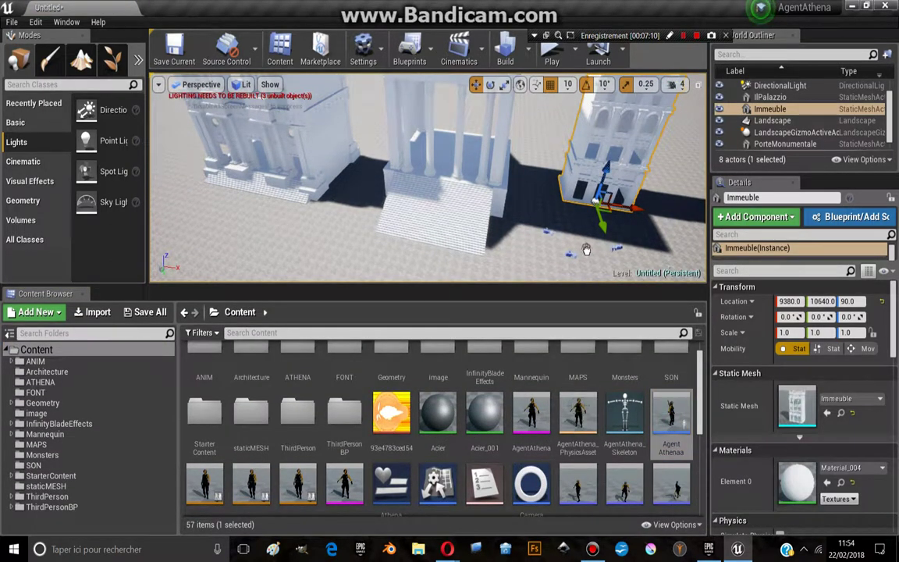
pyautogui.moveTo(501, 246); pyautogui.dragTo(501, 245)
pyautogui.press('f')
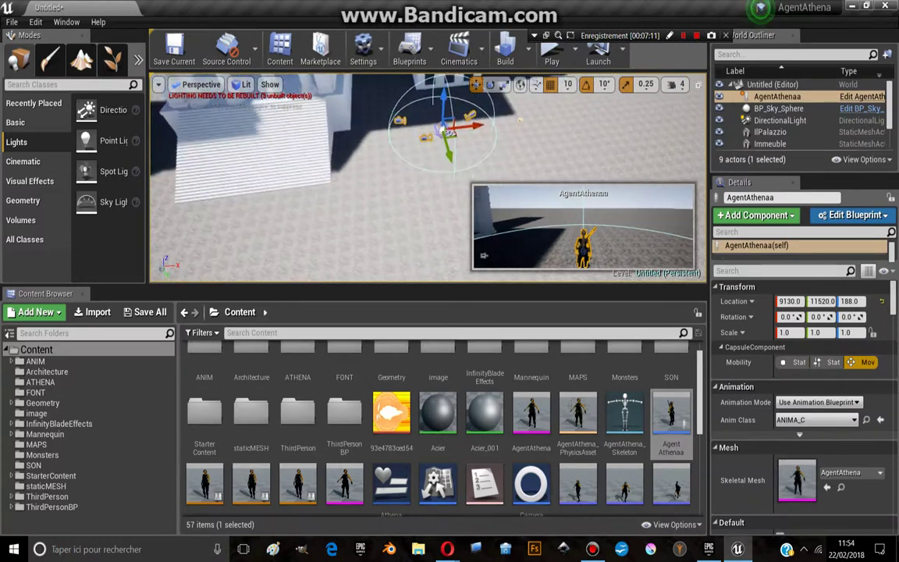
# Fly the view around the character and back toward the building and stairs.
pyautogui.moveTo(558, 181); pyautogui.dragTo(694, 244, button='right')
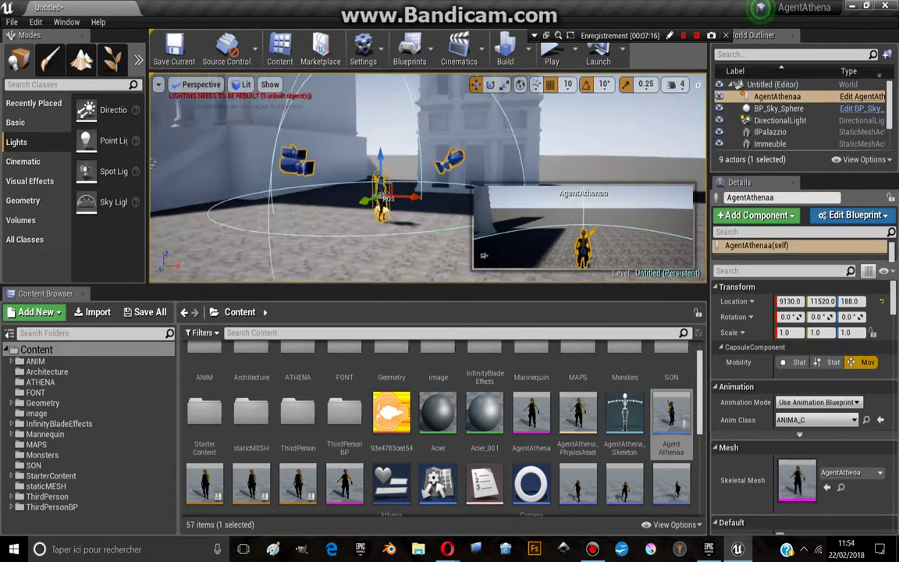
pyautogui.moveTo(693, 244)
pyautogui.mouseDown(button='right')
pyautogui.moveTo(690, 183)
pyautogui.moveTo(581, 181)
pyautogui.moveTo(447, 243)
pyautogui.mouseUp(button='right')
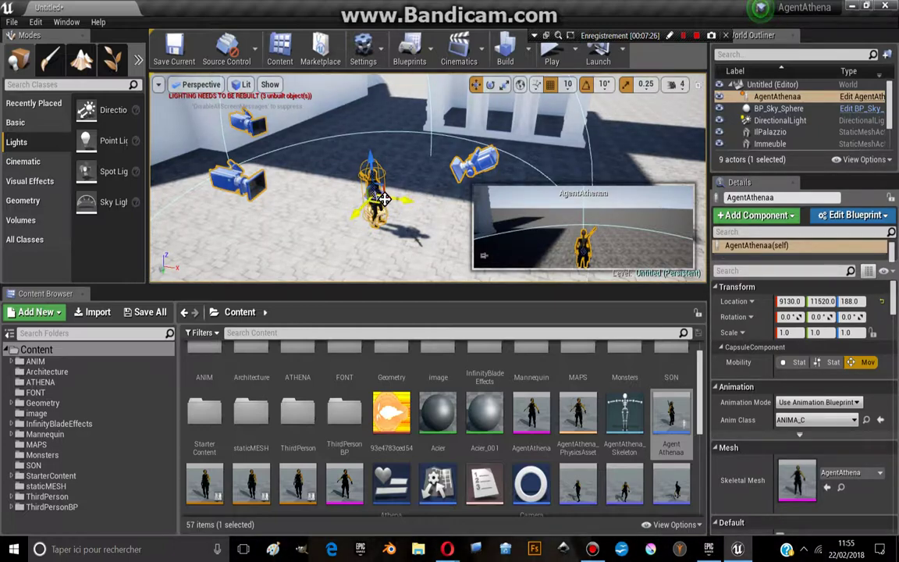
pyautogui.moveTo(370, 197); pyautogui.dragTo(448, 204, button='right')
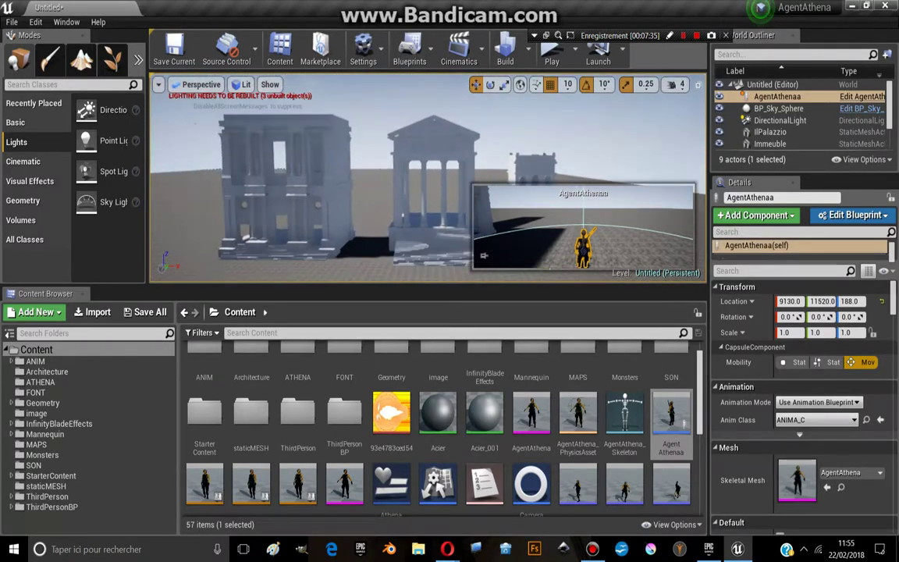
# Import HauteTOUR from the Desktop into Content with default options, then open the Architecture folder.
pyautogui.moveTo(449, 204); pyautogui.dragTo(437, 204, button='right')
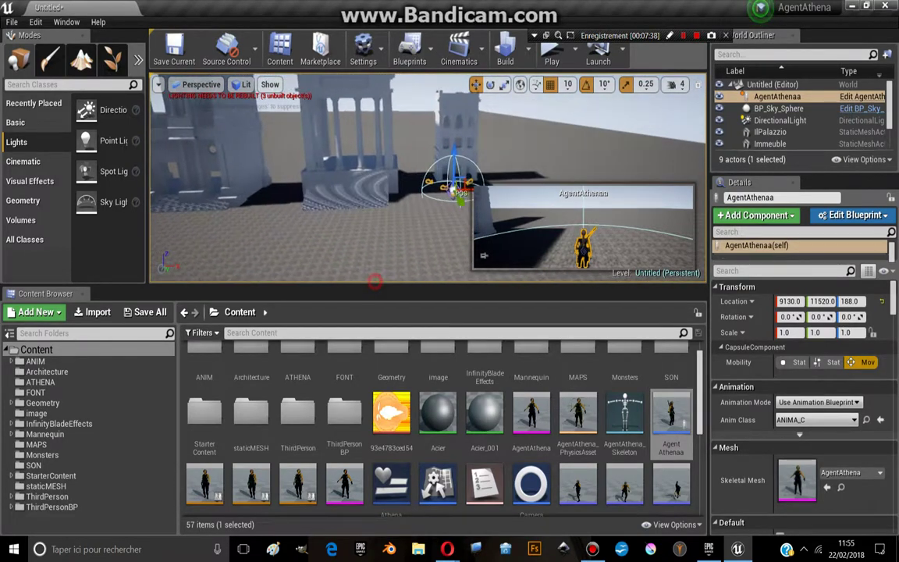
pyautogui.click(351, 226)
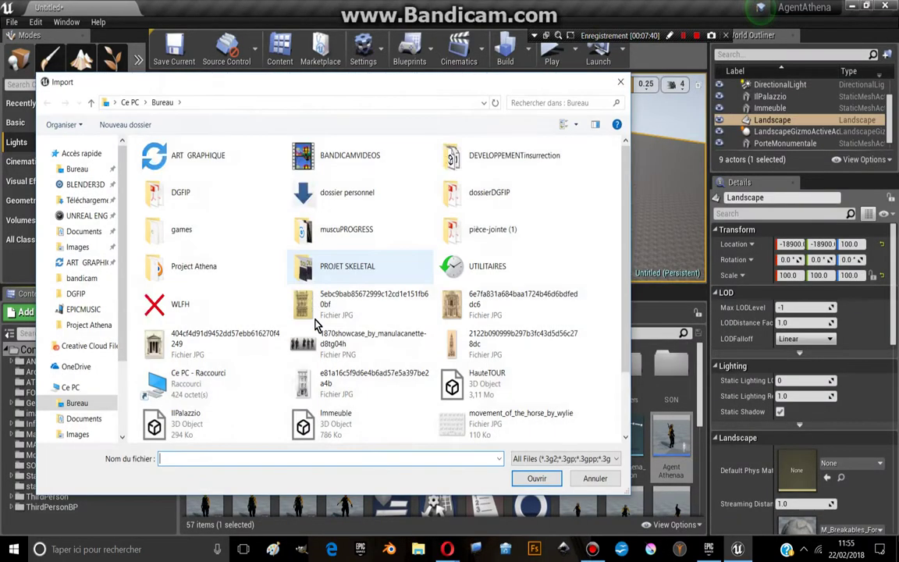
pyautogui.scroll(-2, 456, 395)
pyautogui.click(468, 302)
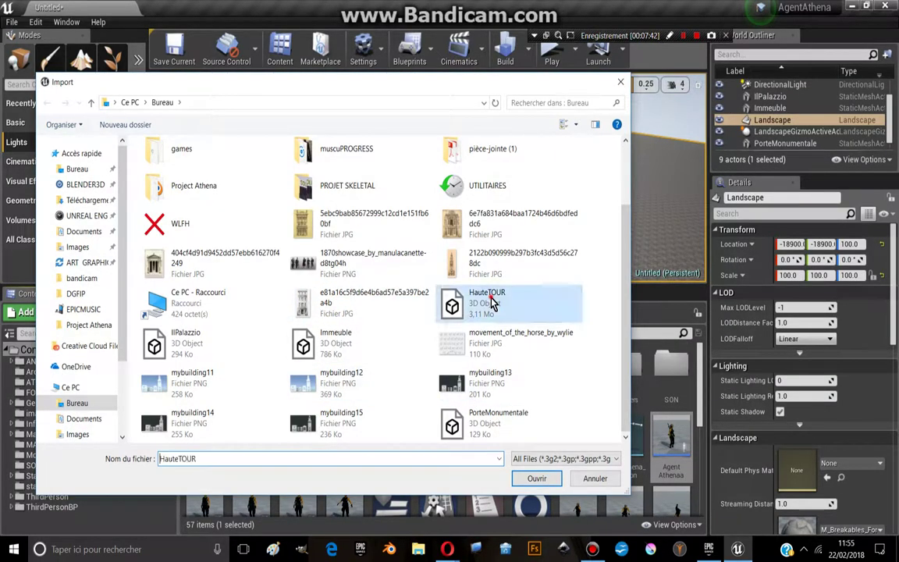
pyautogui.click(544, 478)
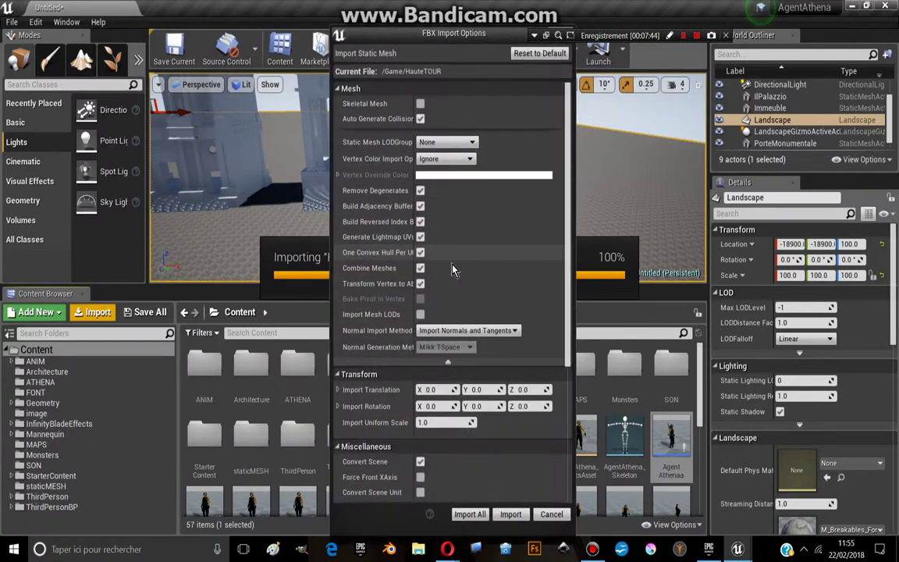
pyautogui.click(472, 515)
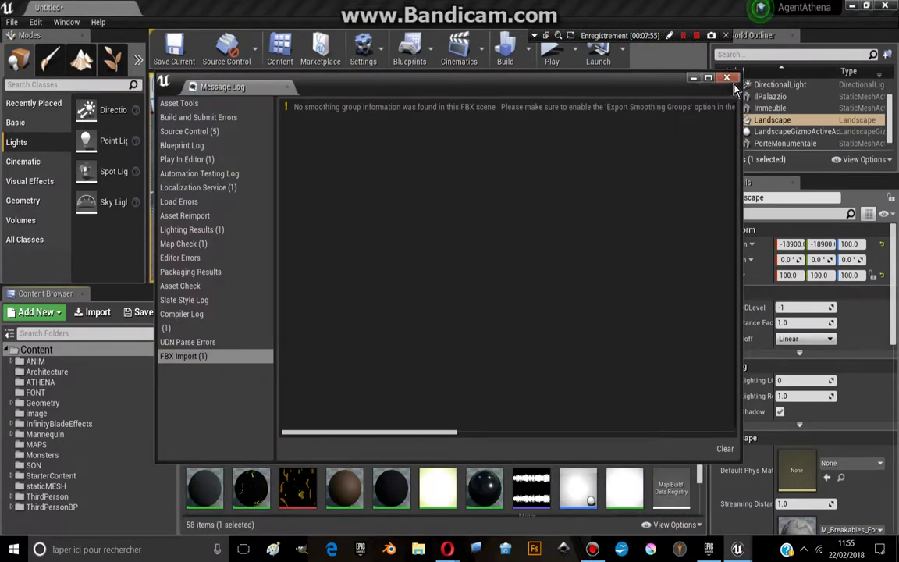
pyautogui.click(728, 80)
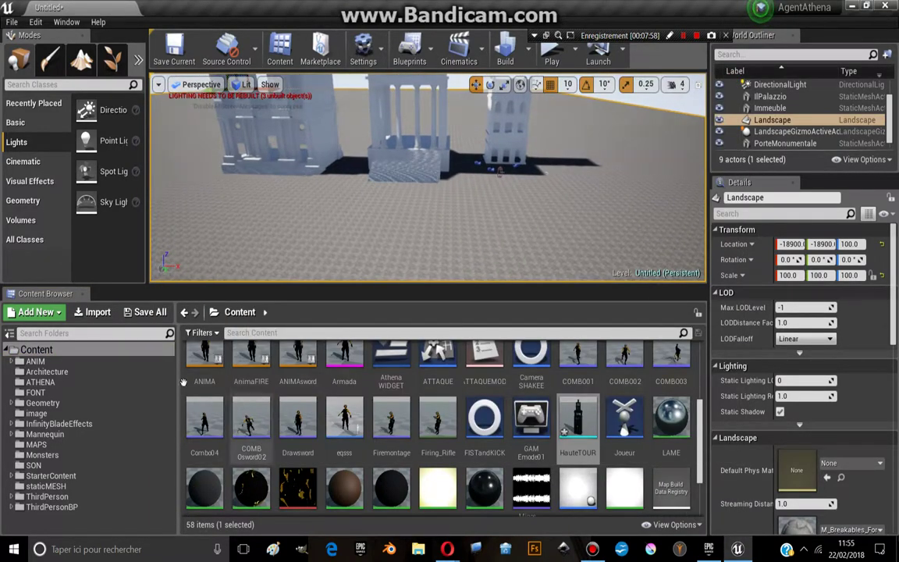
pyautogui.click(36, 372)
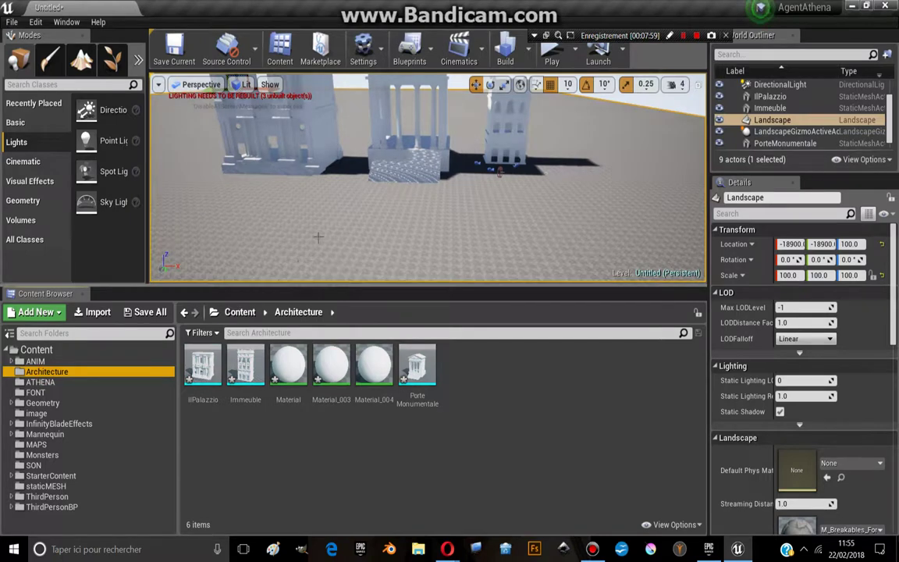
# Import HauteTOUR into Architecture with default options and place the tower at 2450, 10980, 100.
pyautogui.moveTo(427, 203)
pyautogui.mouseDown()
pyautogui.moveTo(431, 187)
pyautogui.moveTo(430, 226)
pyautogui.moveTo(430, 199)
pyautogui.moveTo(448, 195)
pyautogui.moveTo(439, 187)
pyautogui.mouseUp()
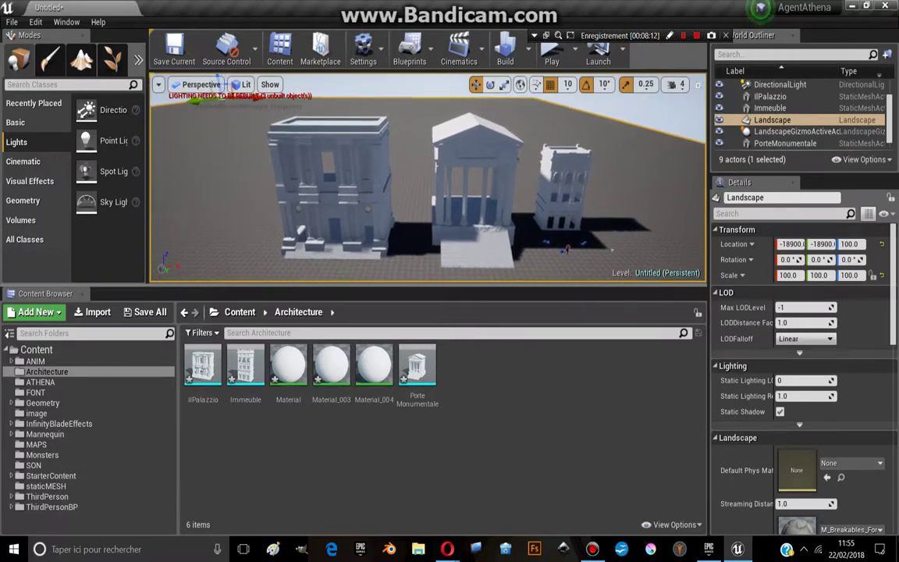
pyautogui.moveTo(438, 188); pyautogui.dragTo(445, 183)
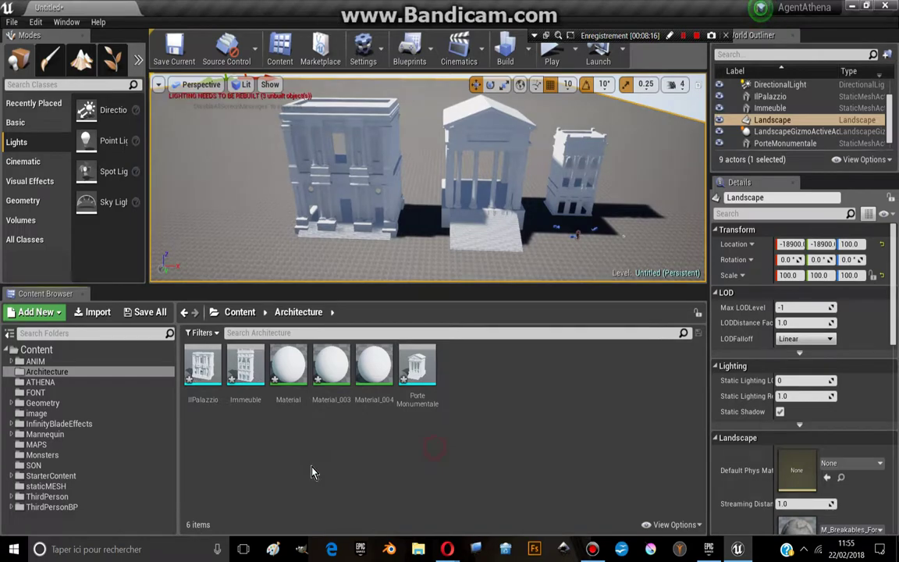
pyautogui.click(100, 320)
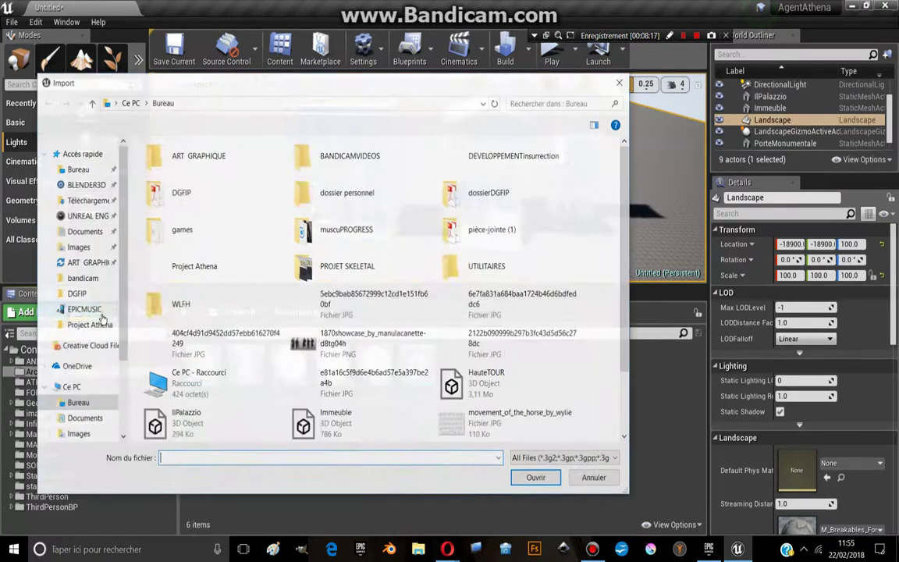
pyautogui.scroll(-3, 373, 367)
pyautogui.click(488, 310)
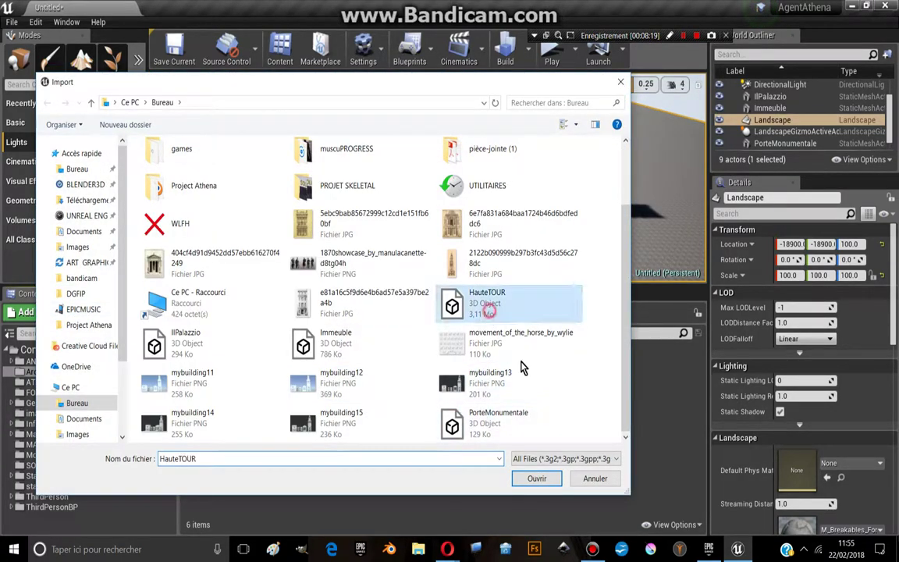
pyautogui.click(534, 478)
pyautogui.click(470, 514)
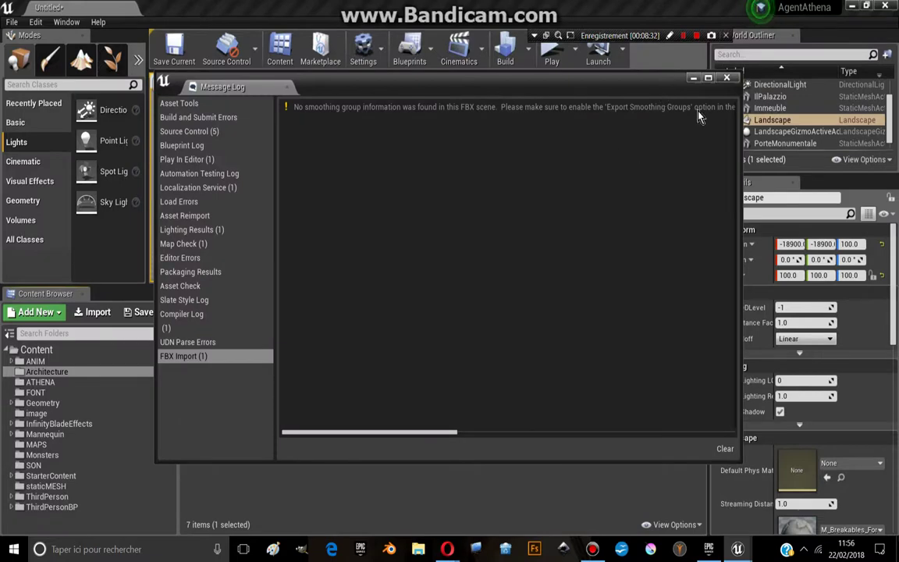
pyautogui.click(726, 81)
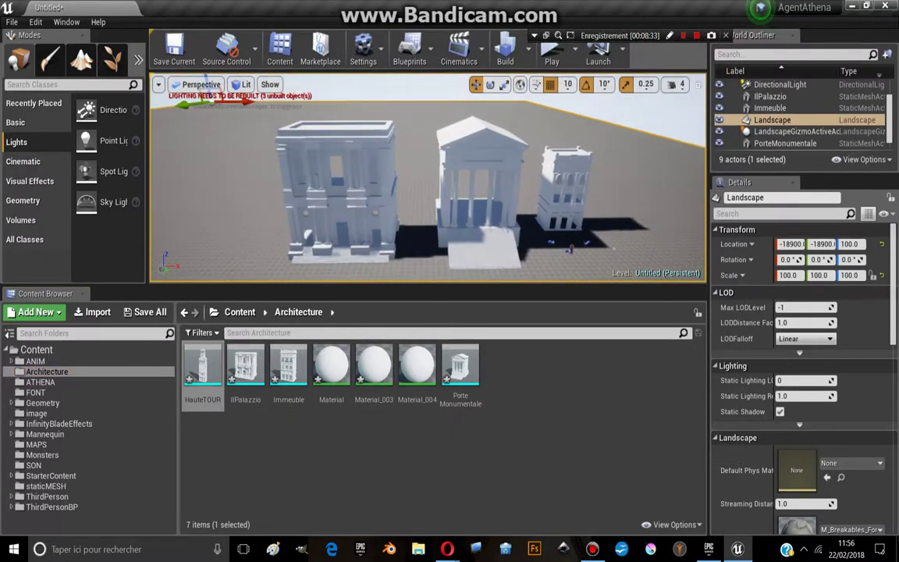
pyautogui.moveTo(202, 364)
pyautogui.mouseDown()
pyautogui.moveTo(242, 238)
pyautogui.moveTo(210, 234)
pyautogui.mouseUp()
# Make the level view taller, then run the standalone game preview and quit it with Esc.
pyautogui.scroll(-5, 425, 257)
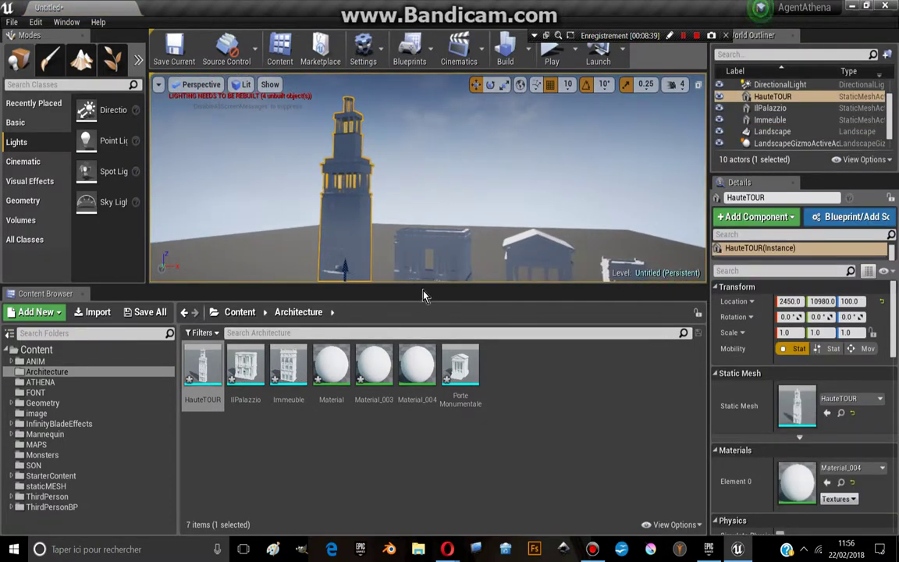
pyautogui.moveTo(422, 291); pyautogui.dragTo(422, 414)
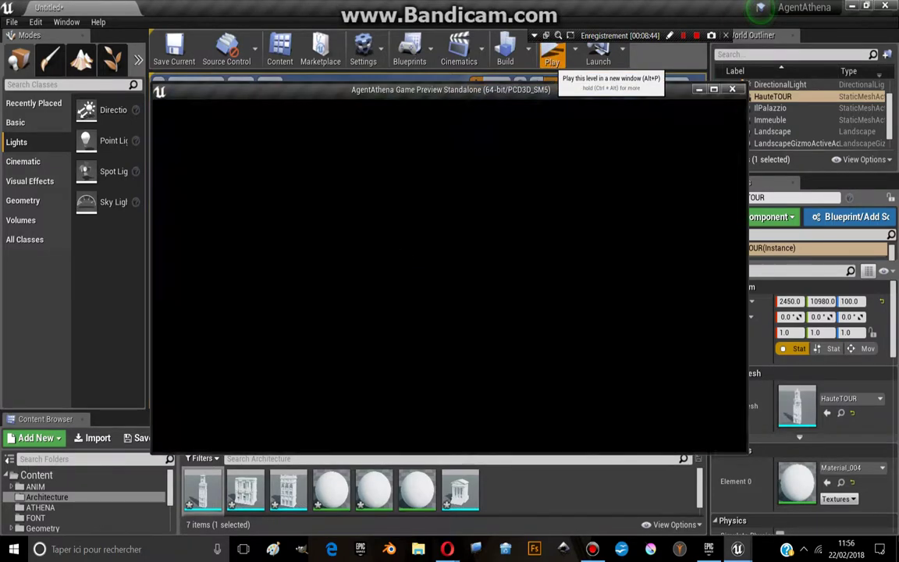
pyautogui.press('Escape')
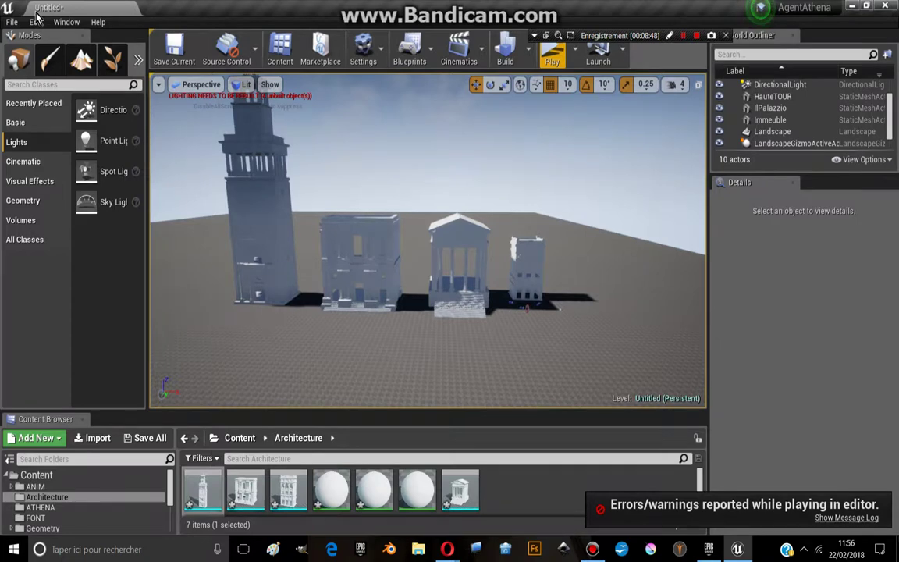
pyautogui.click(65, 22)
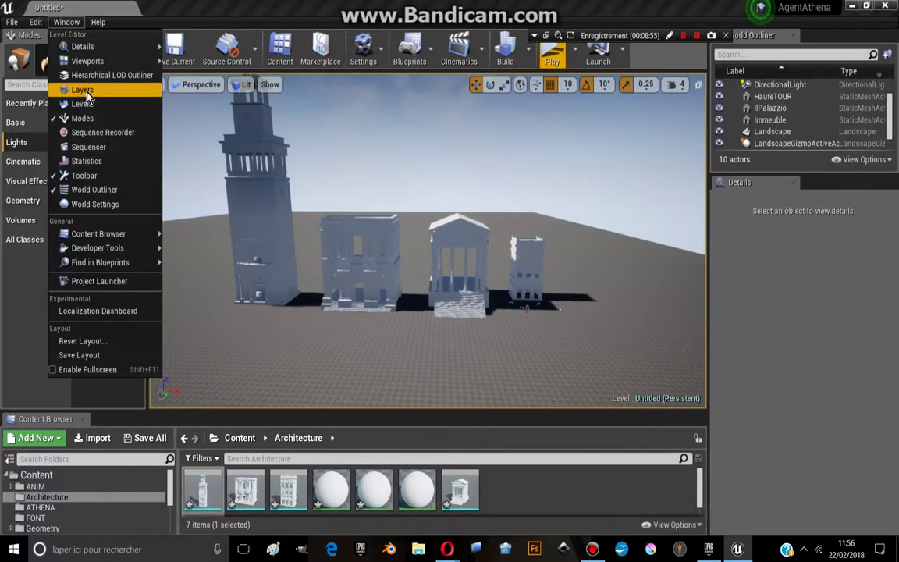
# In World Settings, set GameMode Override to GAMEmode01 and apply it.
pyautogui.click(92, 204)
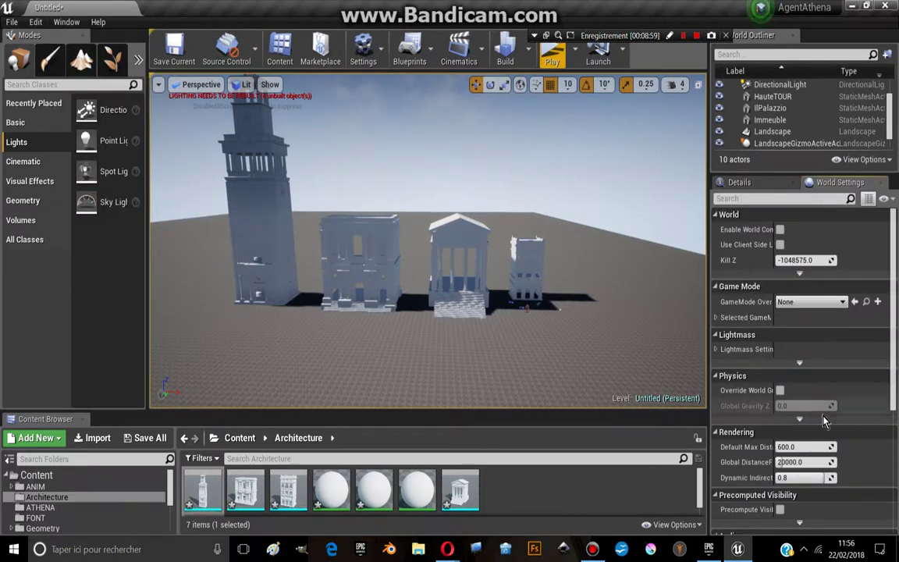
pyautogui.click(809, 304)
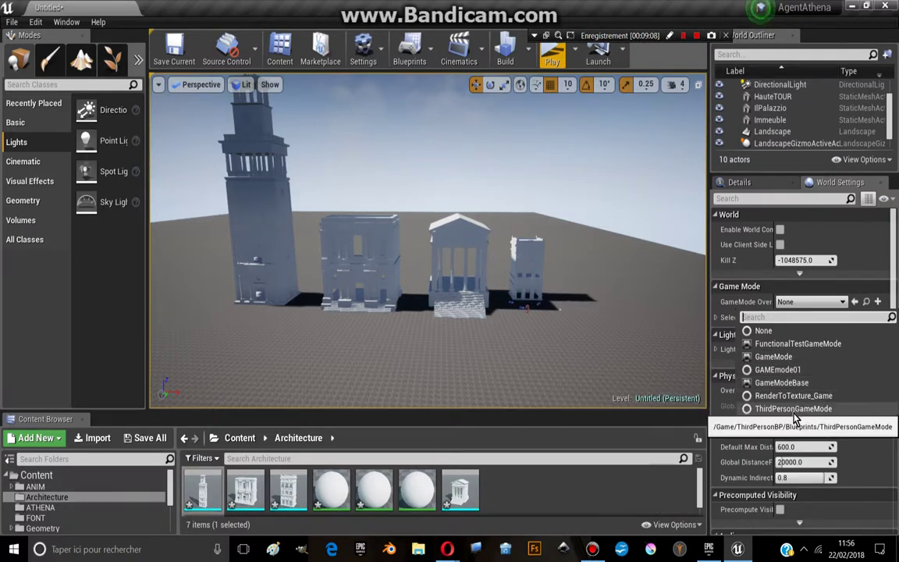
pyautogui.click(488, 344)
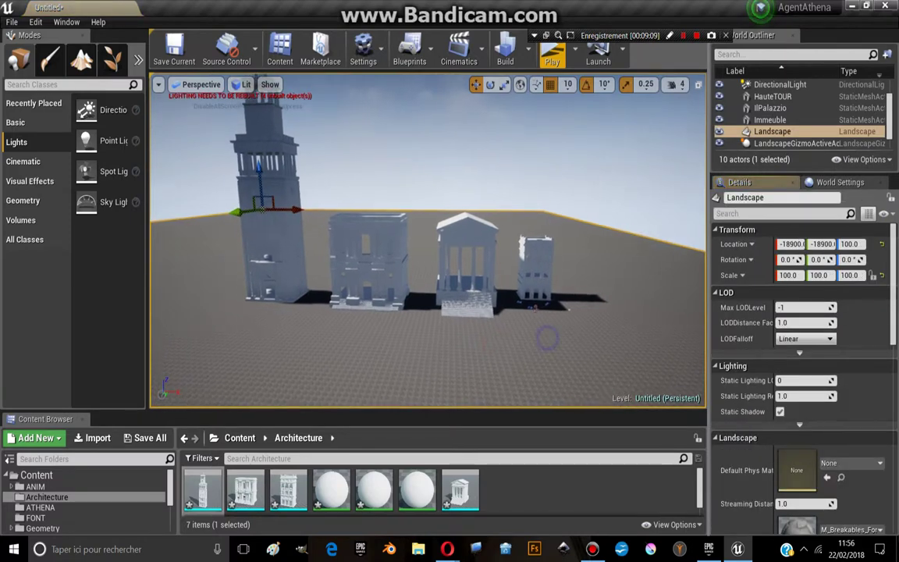
pyautogui.moveTo(487, 344); pyautogui.dragTo(512, 304)
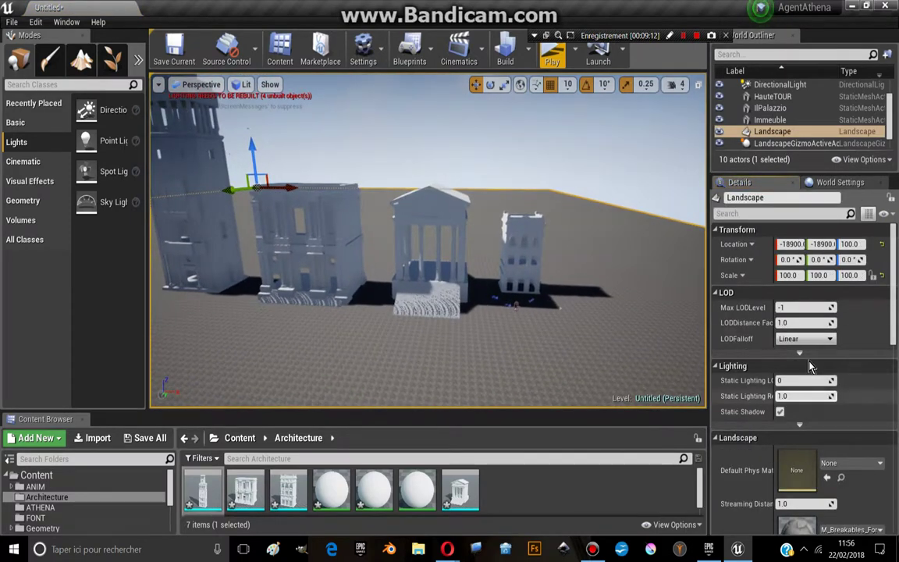
pyautogui.click(829, 181)
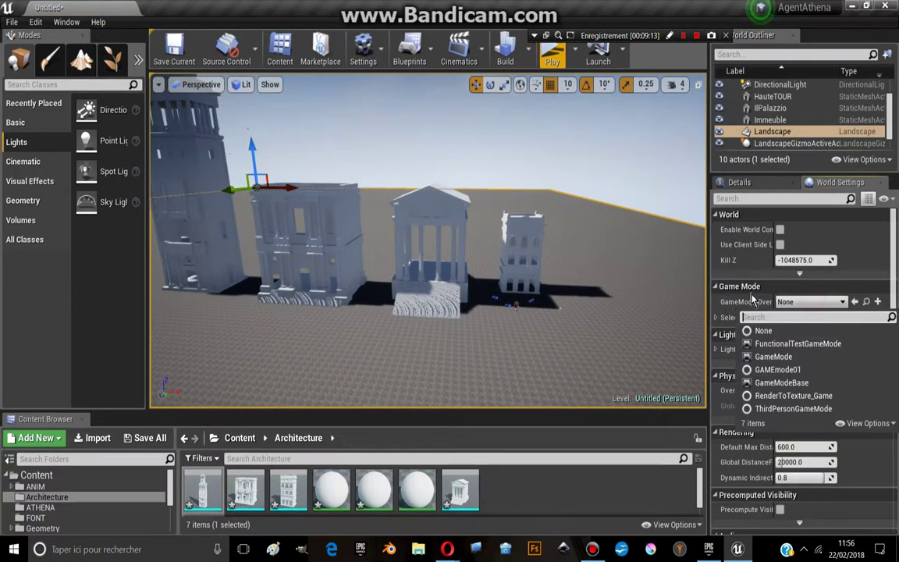
pyautogui.click(800, 302)
pyautogui.click(716, 318)
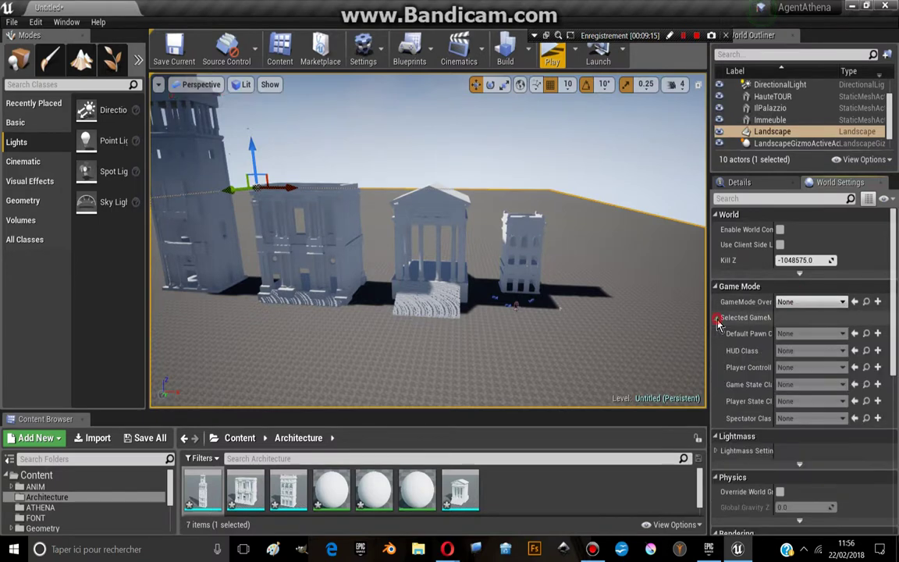
pyautogui.click(828, 305)
pyautogui.click(818, 357)
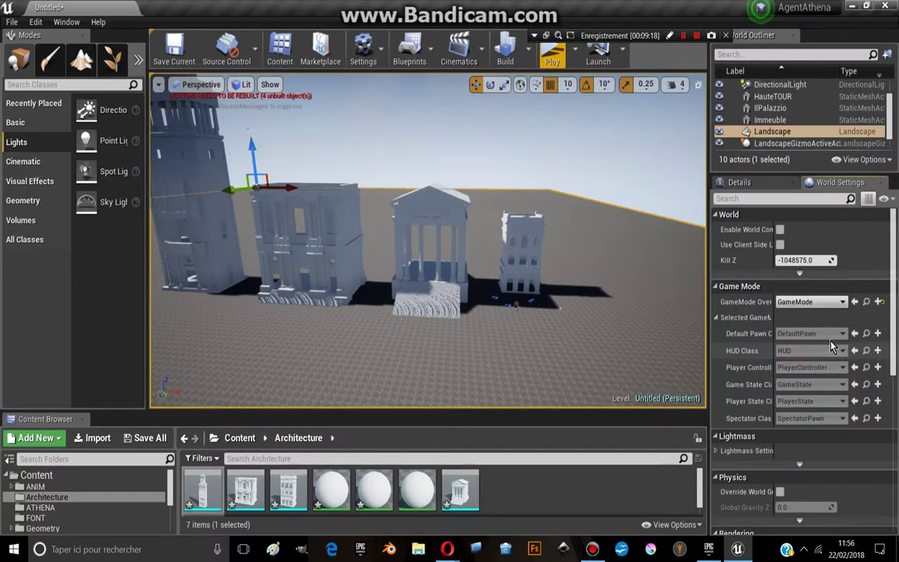
pyautogui.click(839, 301)
pyautogui.click(805, 370)
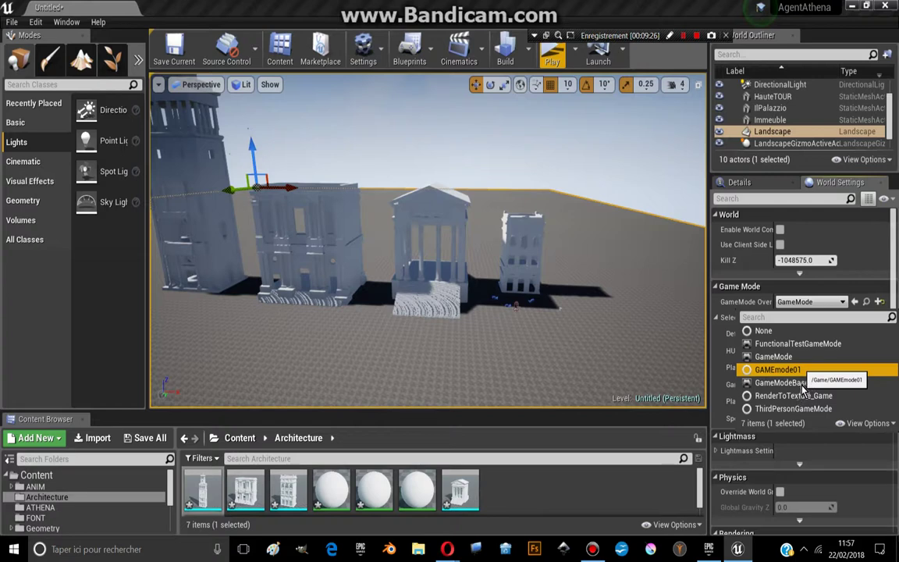
pyautogui.click(684, 36)
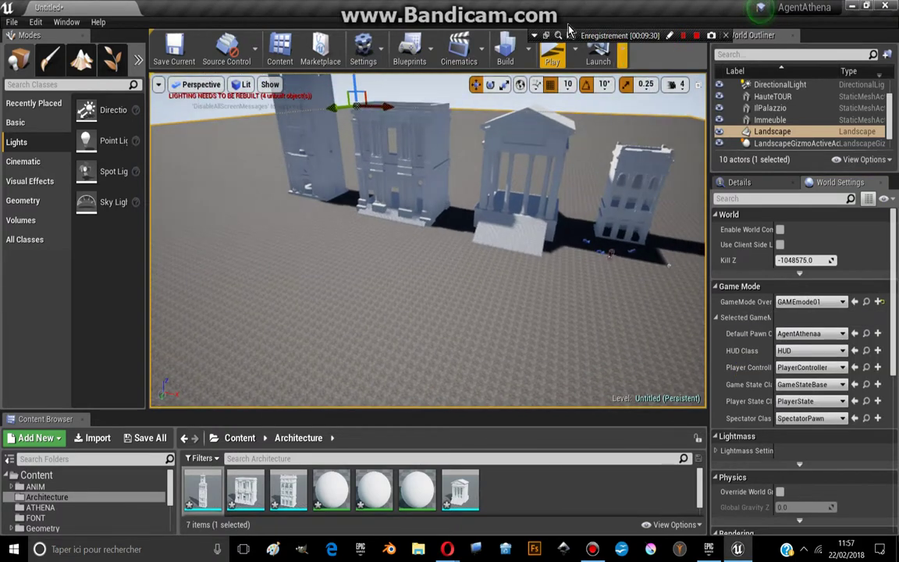
# Launch the level in a standalone game window to play as AgentAthena.
pyautogui.click(551, 55)
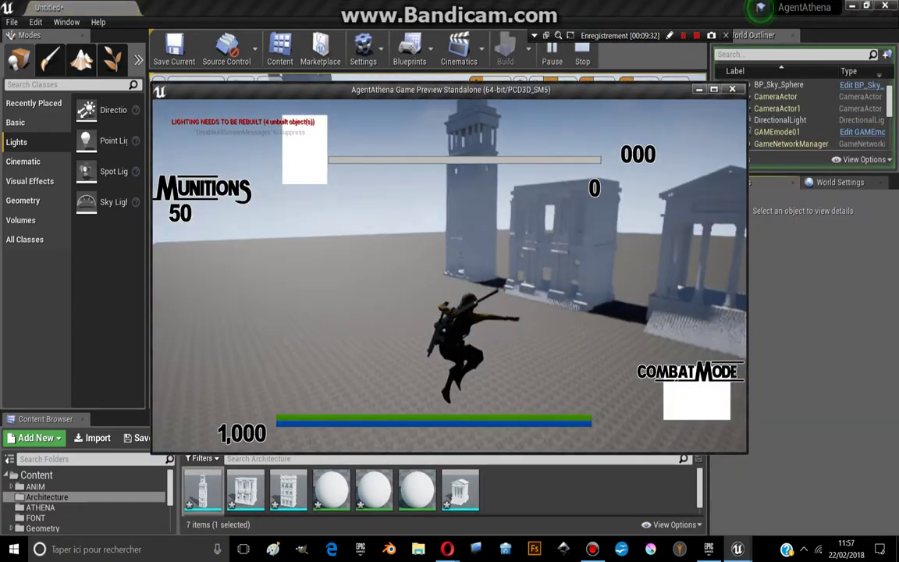